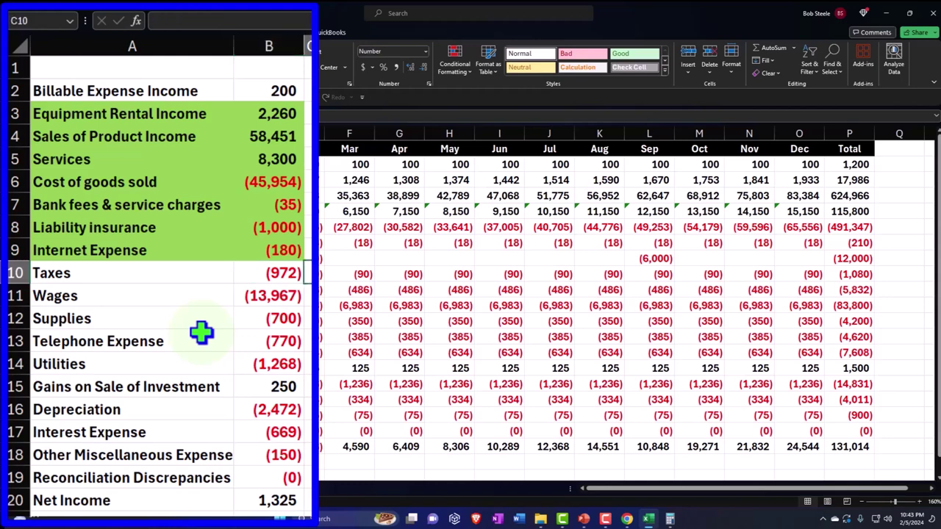
- Review row 10's Taxes formulas and append 1.1 to the June Taxes formula in I10
key(Right)
key(Right)
key(Right)
key(Right)
key(Right)
key(Right)
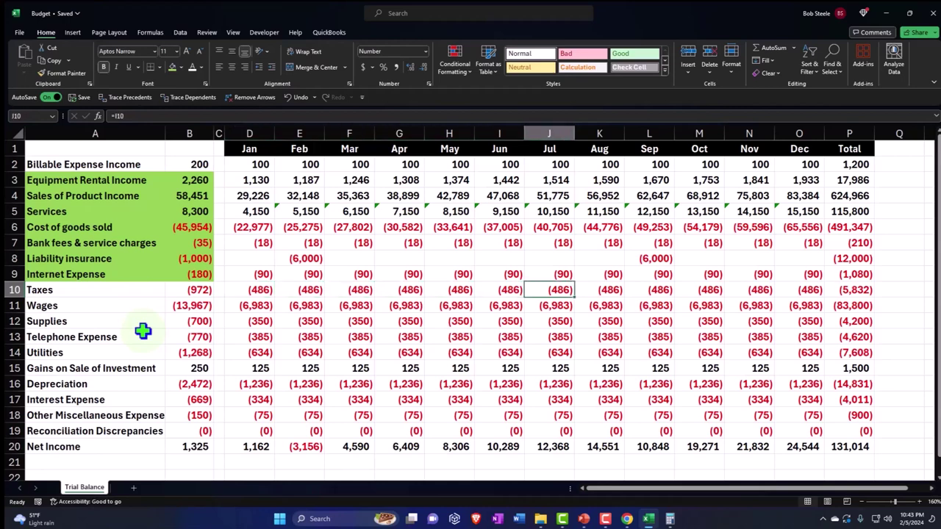
key(Left)
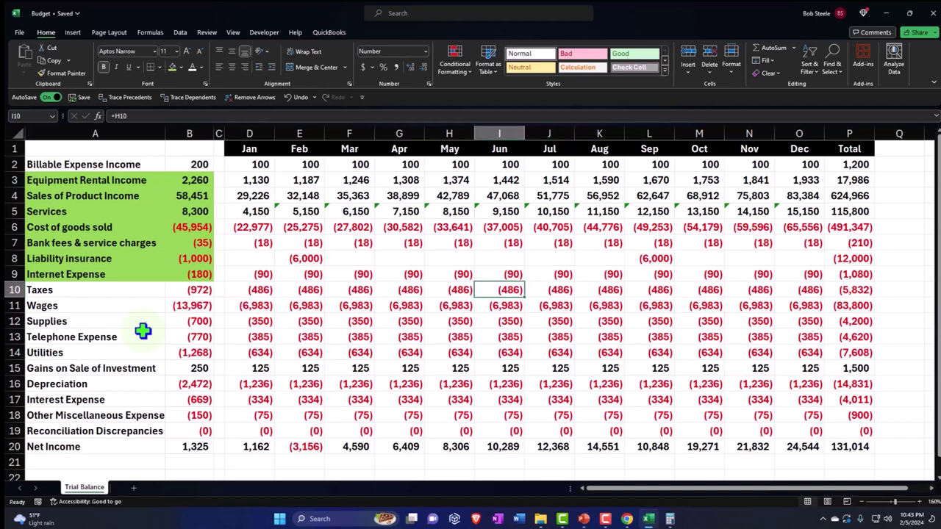
double_click(491, 291)
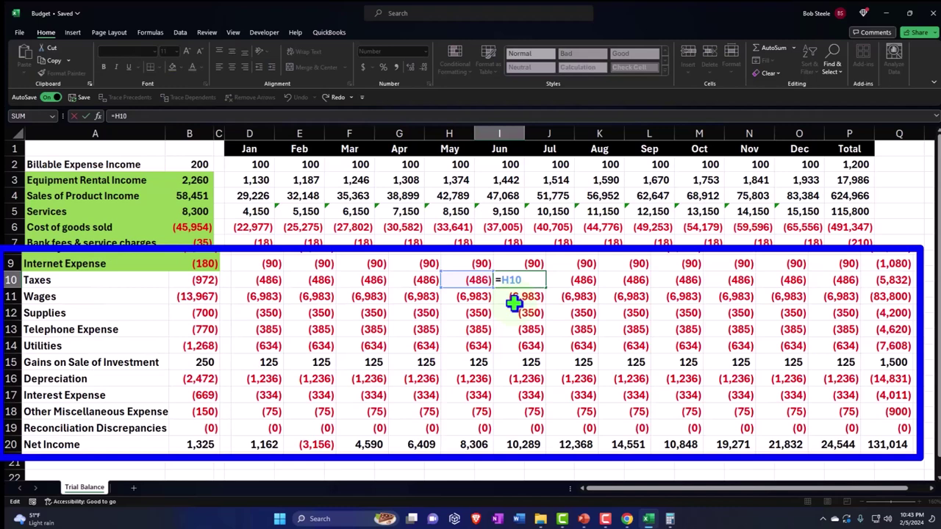
text(1.1)
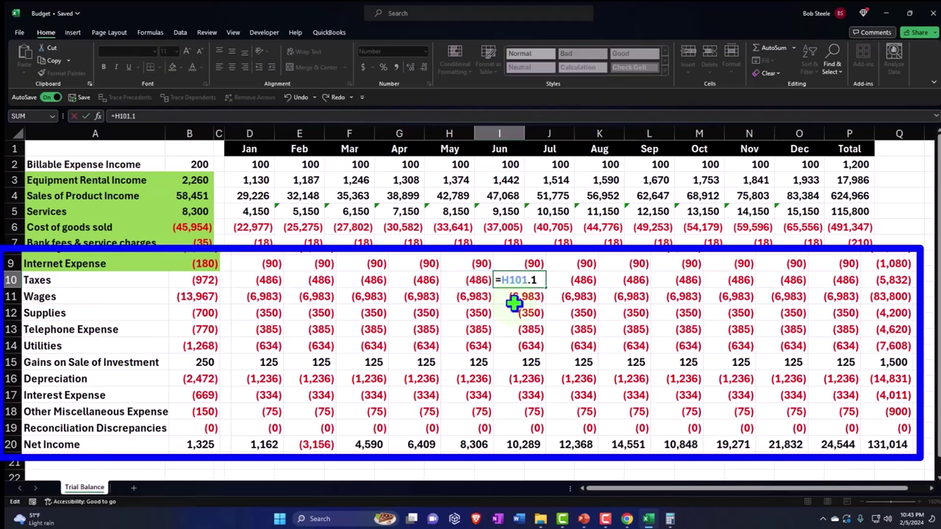
key(Return)
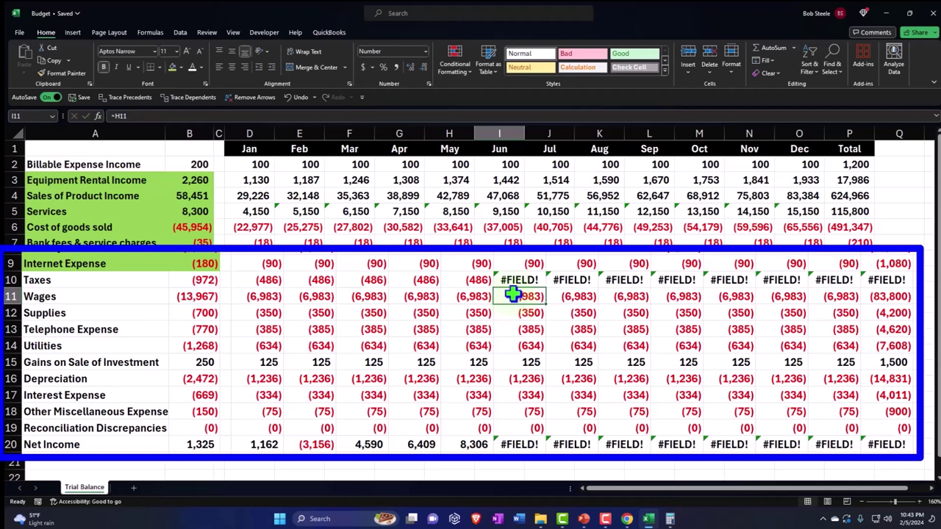
- Correct the I10 formula to =H101*1.1 and recheck it
double_click(513, 280)
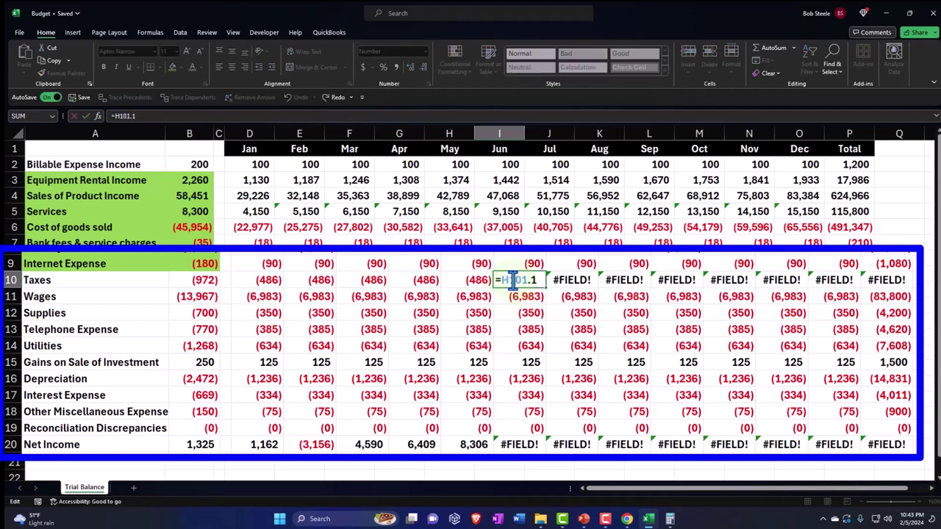
text(*)
key(Return)
double_click(513, 280)
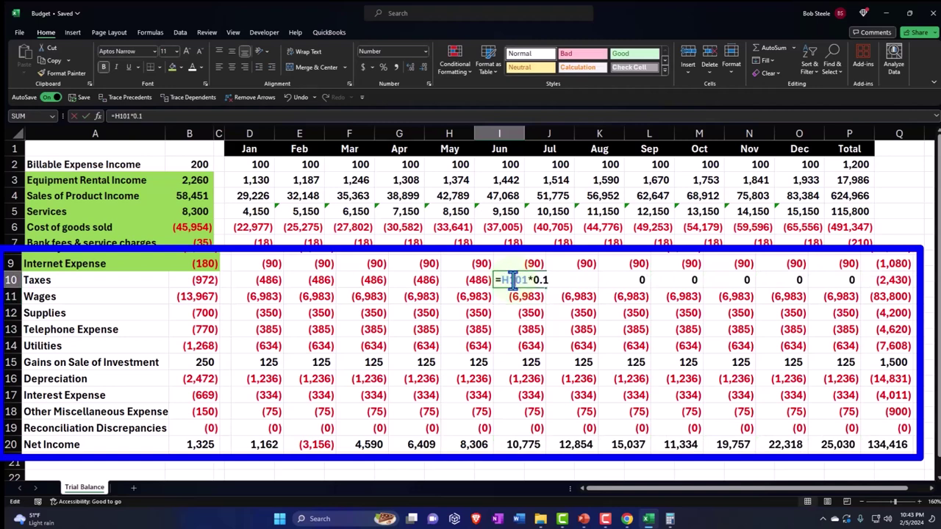
key(BackSpace)
text(1)
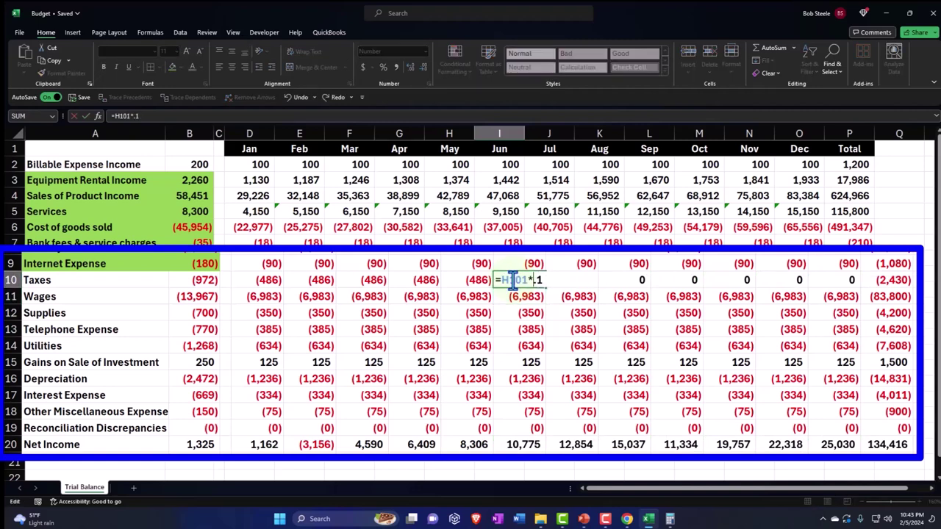
key(Return)
click(513, 280)
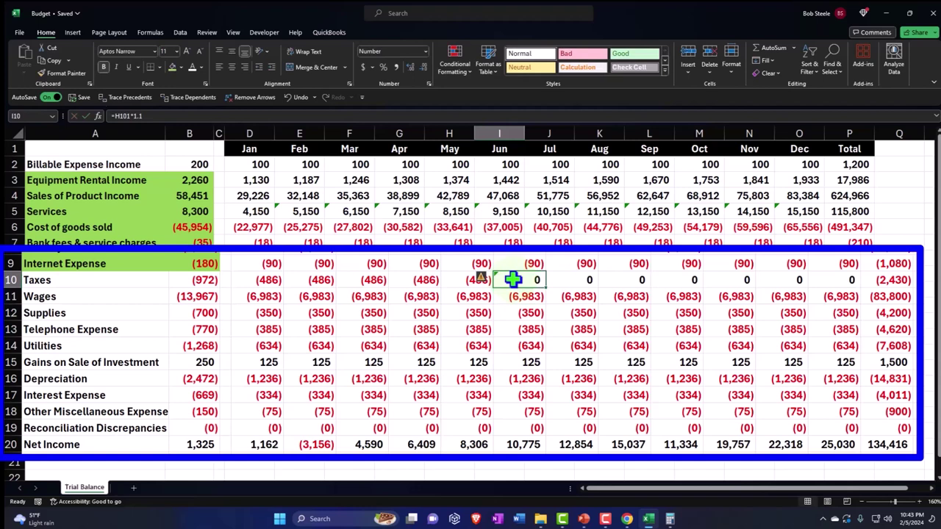
double_click(513, 280)
key(Return)
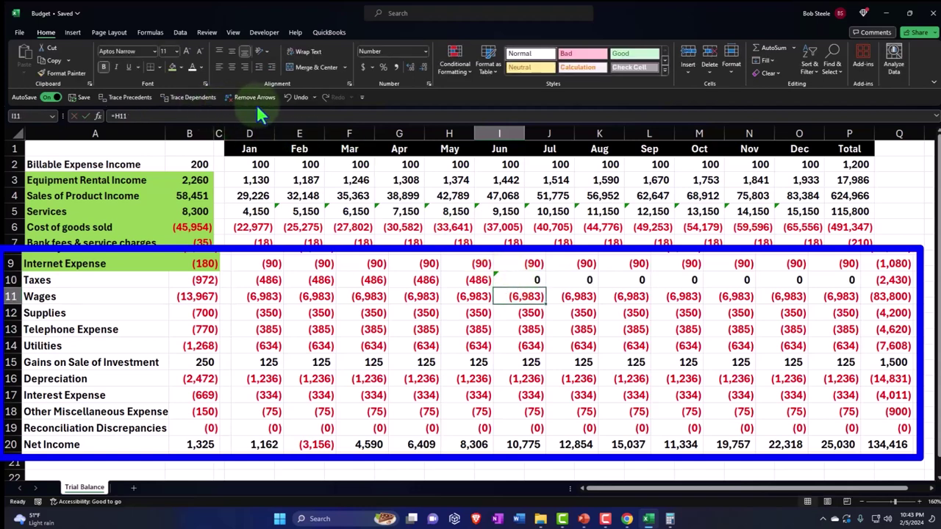
- Undo back to =H10 in I10, change it to =H10*1.1, and review neighbouring Taxes formulas
click(289, 98)
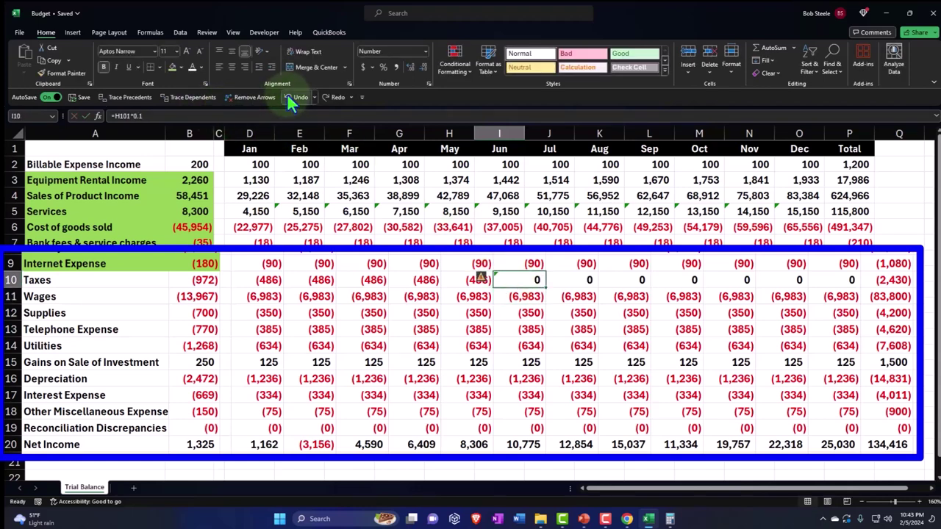
click(287, 93)
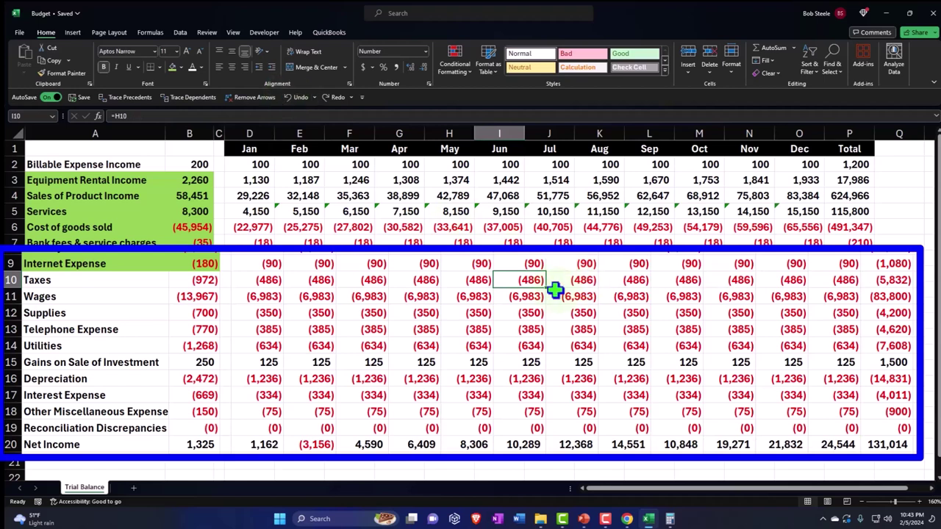
double_click(530, 279)
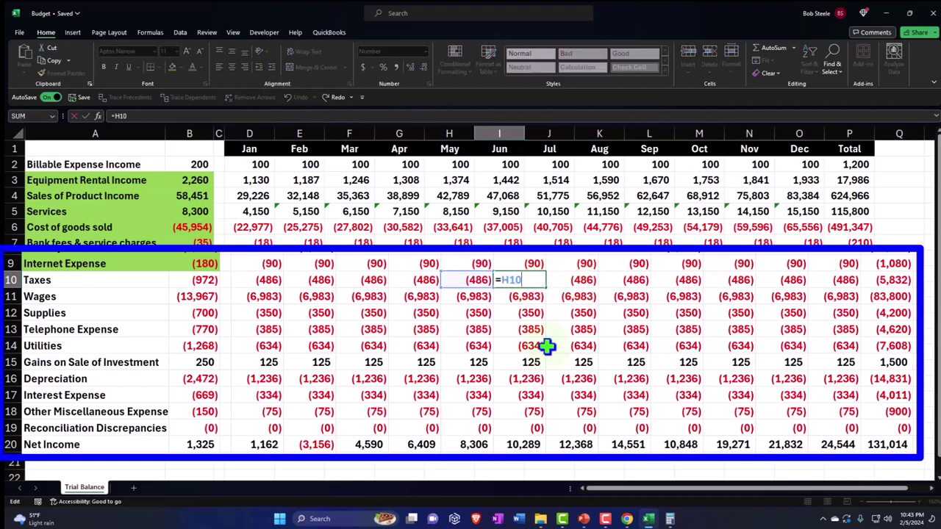
text(*1.1)
key(Return)
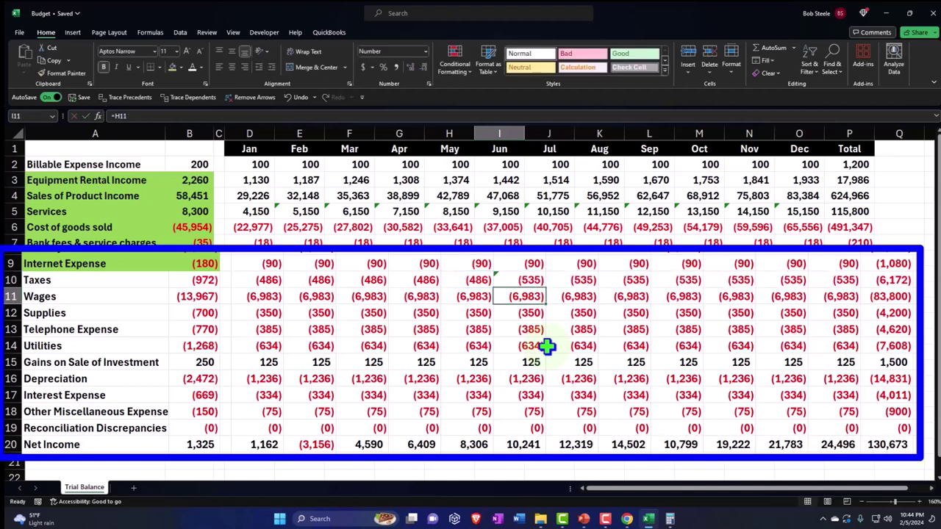
key(Up)
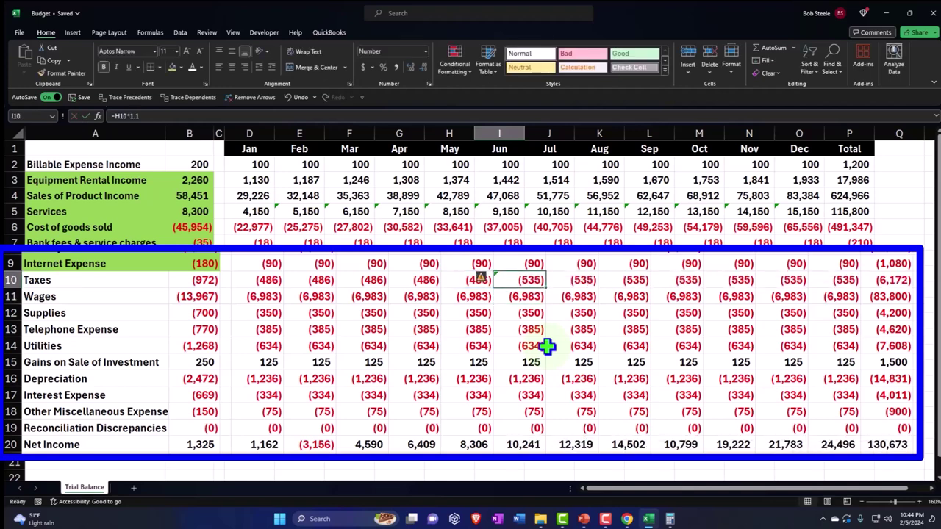
key(Right)
key(Right)
key(Right)
key(Right)
key(Right)
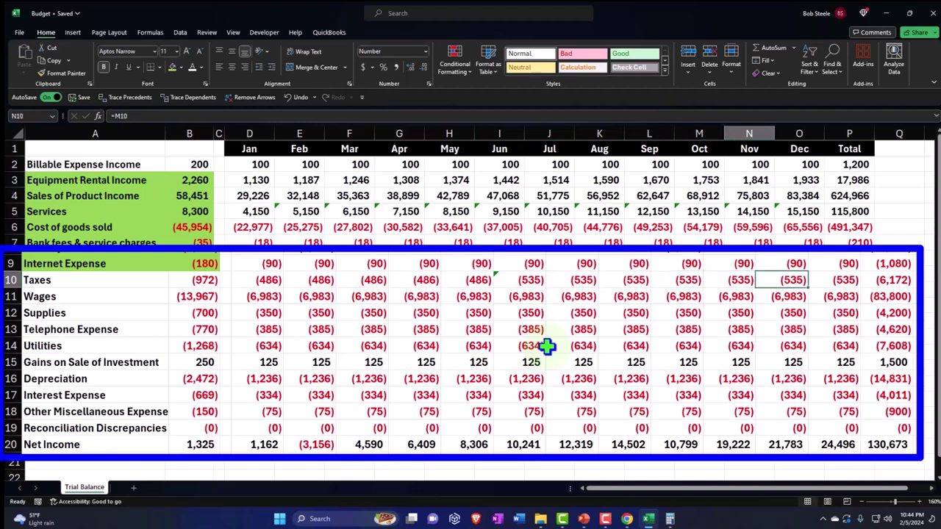
key(Left)
key(Left)
key(Left)
key(Left)
key(Left)
key(Left)
key(Left)
key(Left)
key(Left)
key(Left)
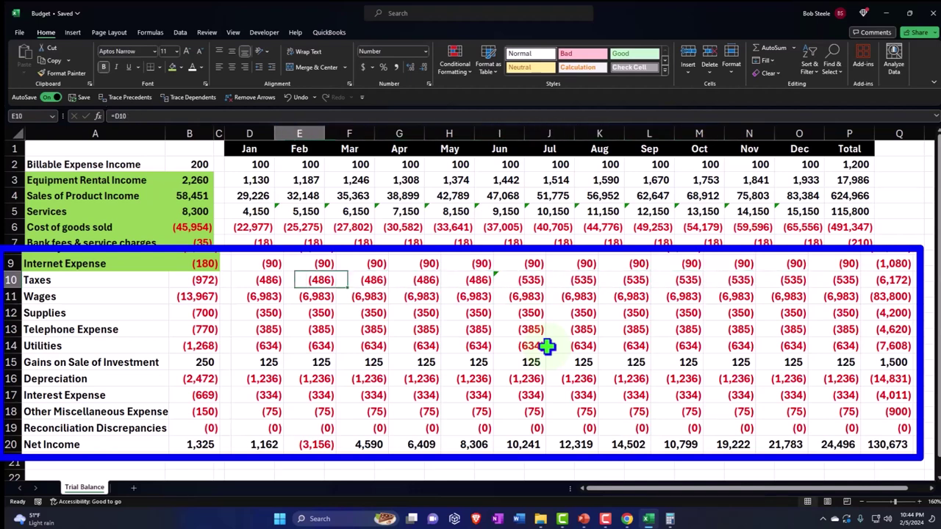
key(Right)
key(Right)
key(Right)
key(Right)
key(Right)
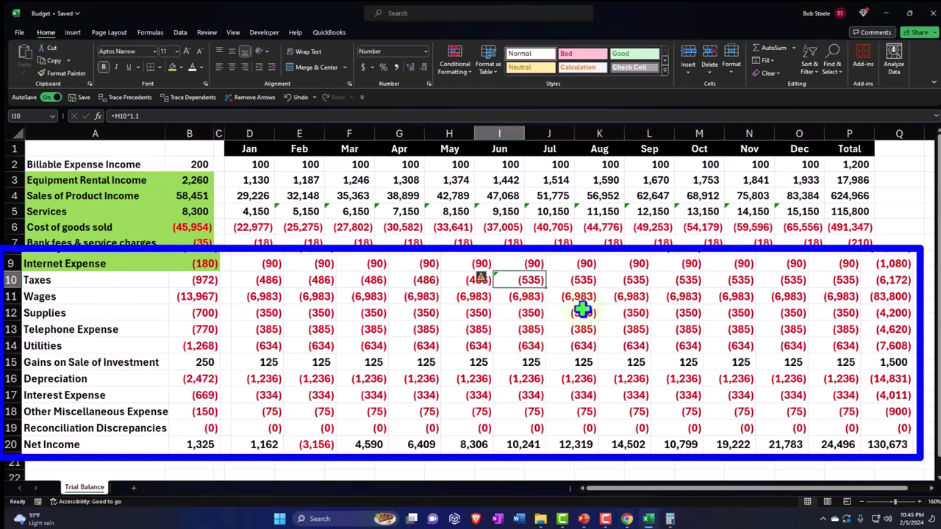
- Revert June Taxes in I10 to plain =H10
click(510, 330)
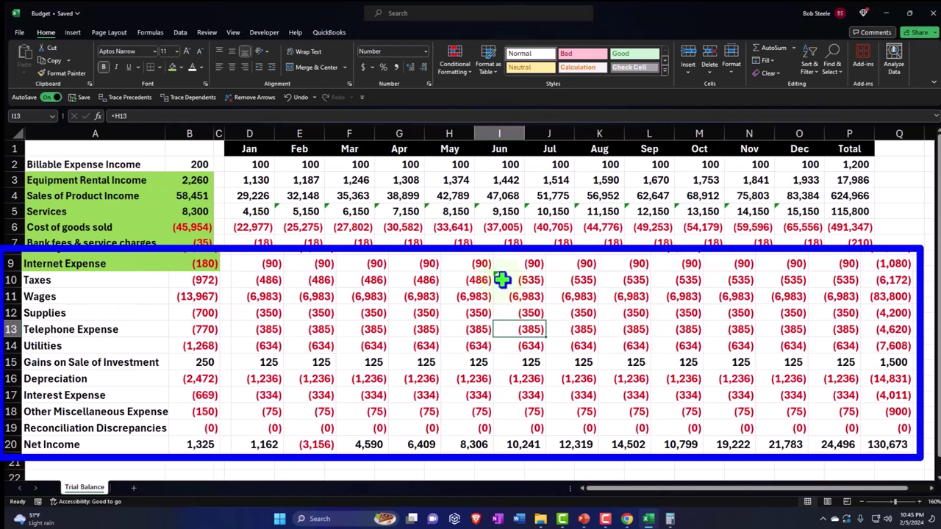
double_click(530, 281)
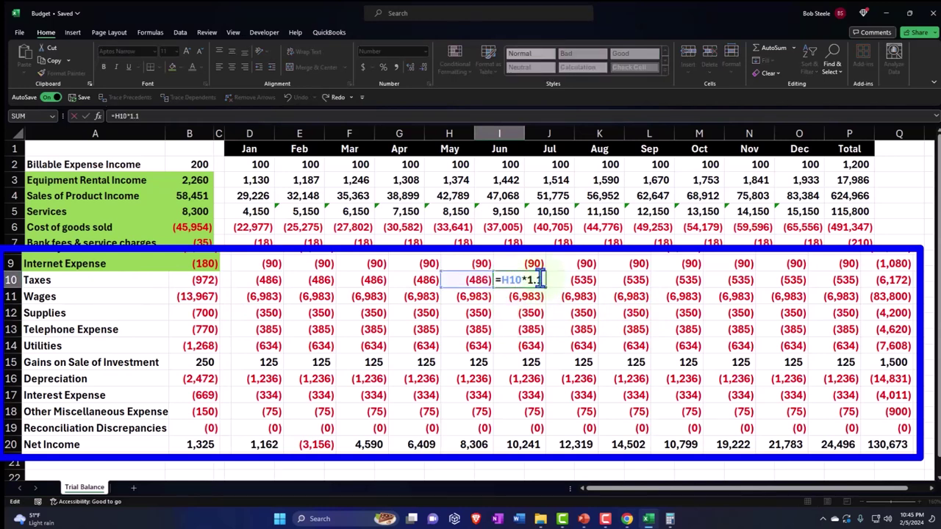
key(BackSpace)
key(BackSpace)
key(BackSpace)
key(BackSpace)
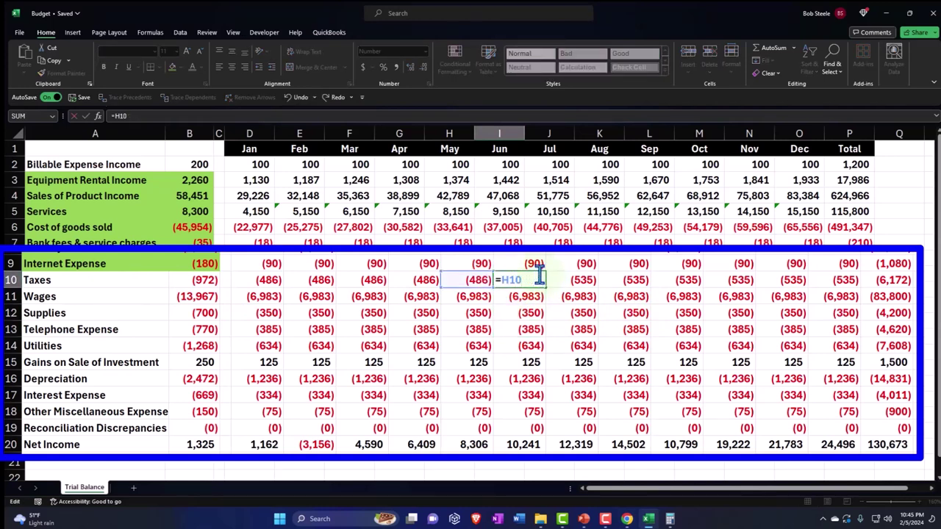
key(Return)
- Set July Taxes to =I10*1.1 and July Wages to =I11*1.1, then check the formulas
double_click(582, 279)
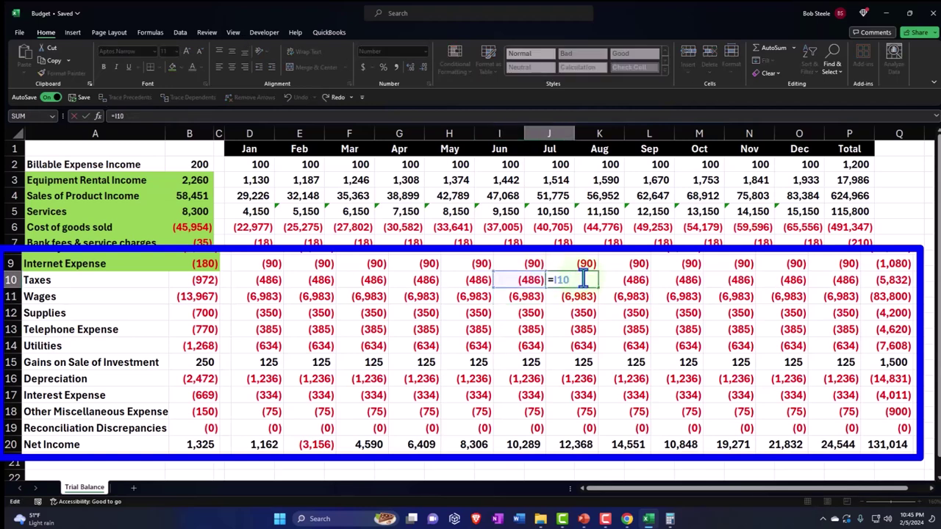
text(*1.)
text(1)
key(Return)
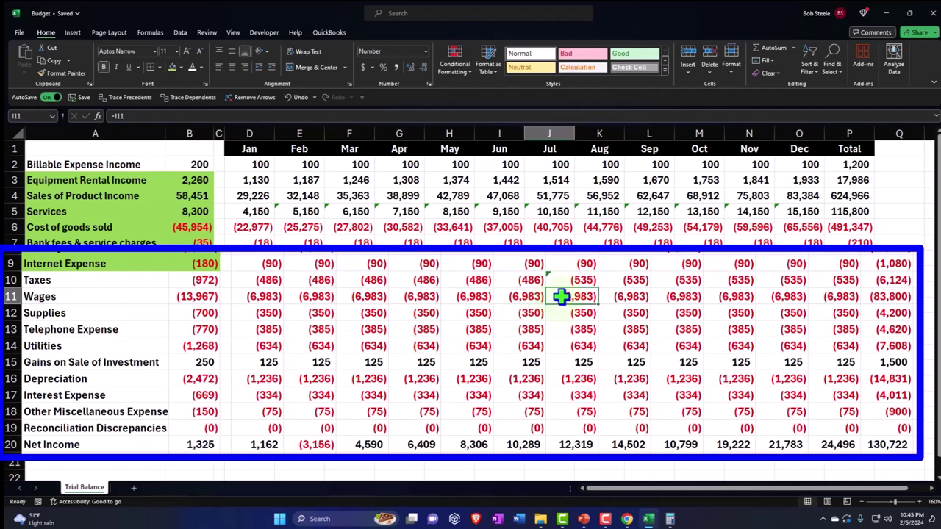
double_click(561, 296)
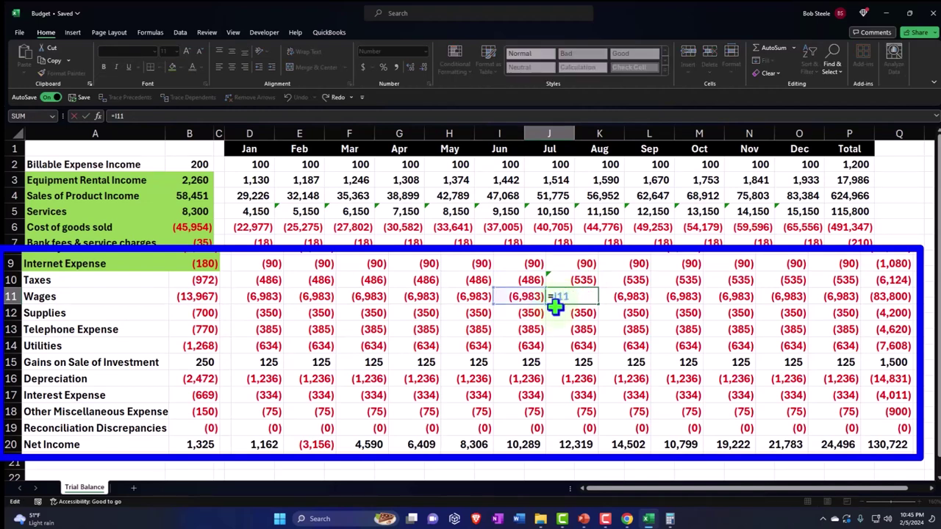
text(*1.1)
key(Return)
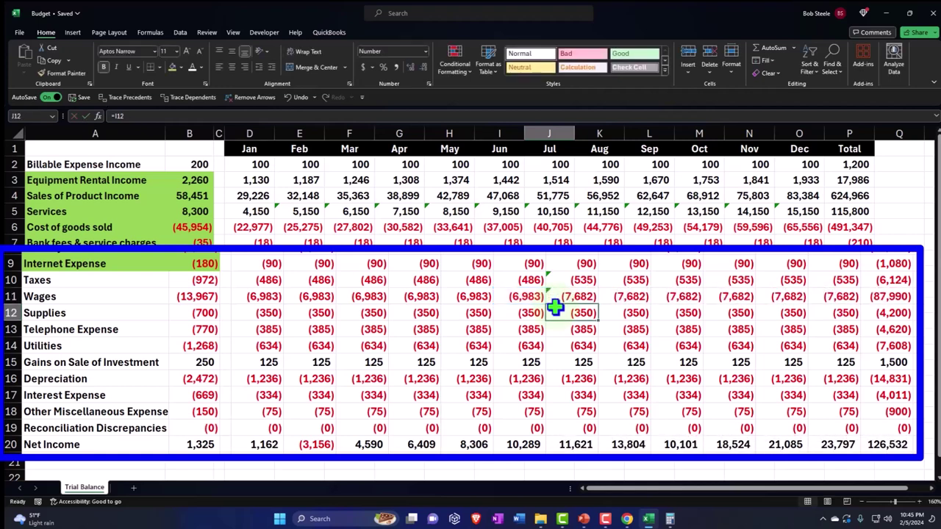
key(Up)
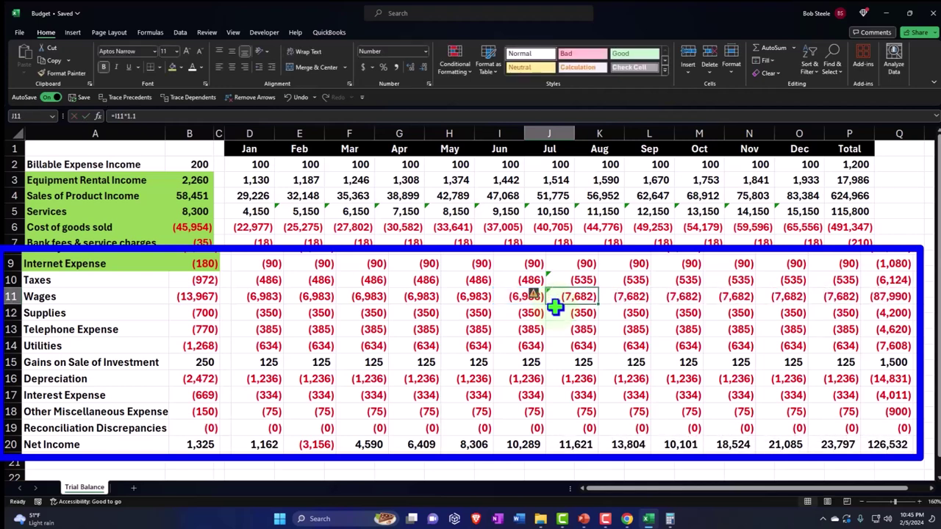
click(586, 278)
click(510, 280)
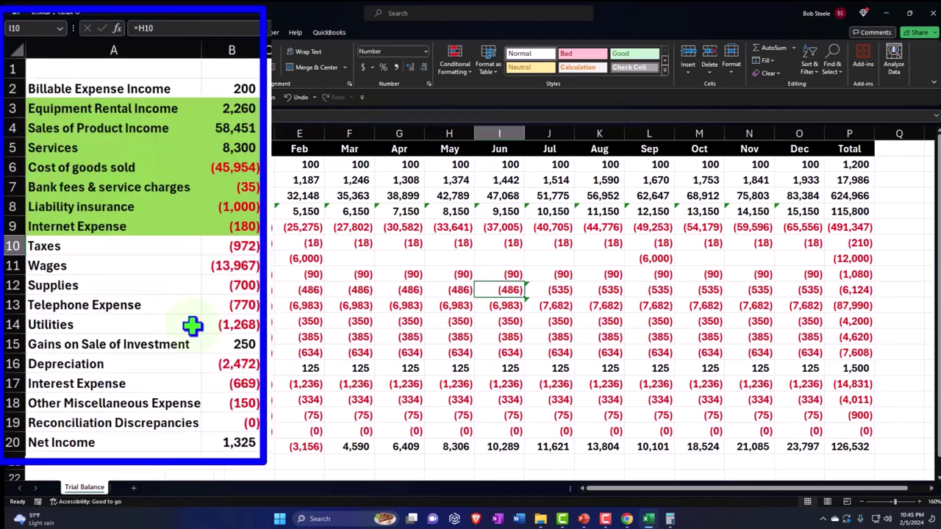
click(314, 517)
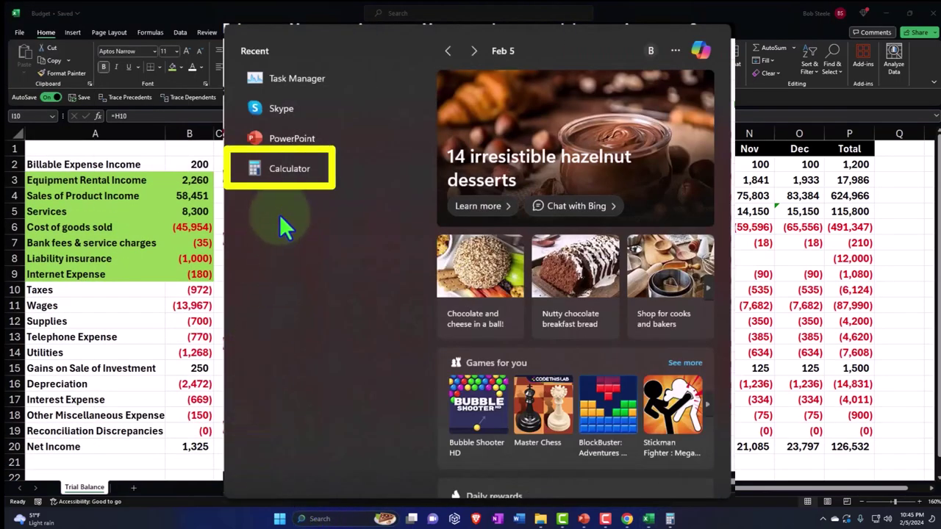
click(281, 173)
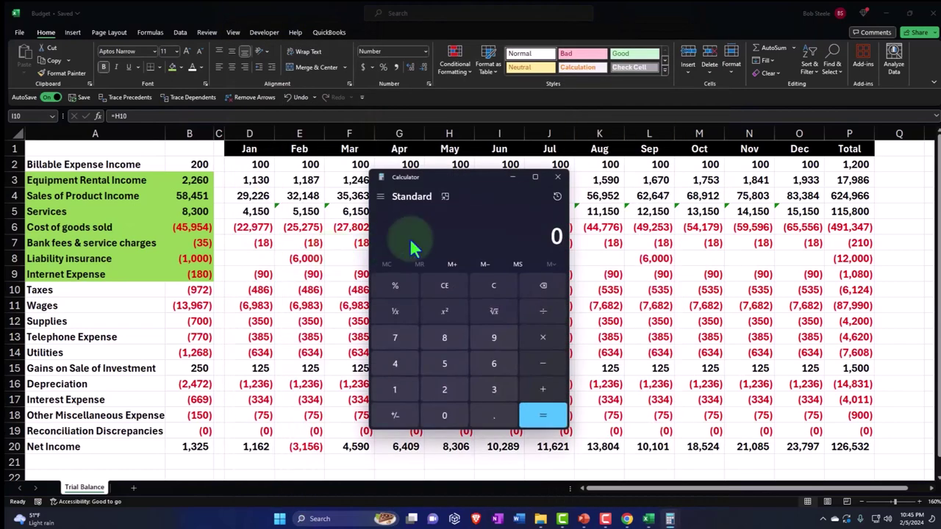
click(444, 196)
drag(798, 40, 633, 269)
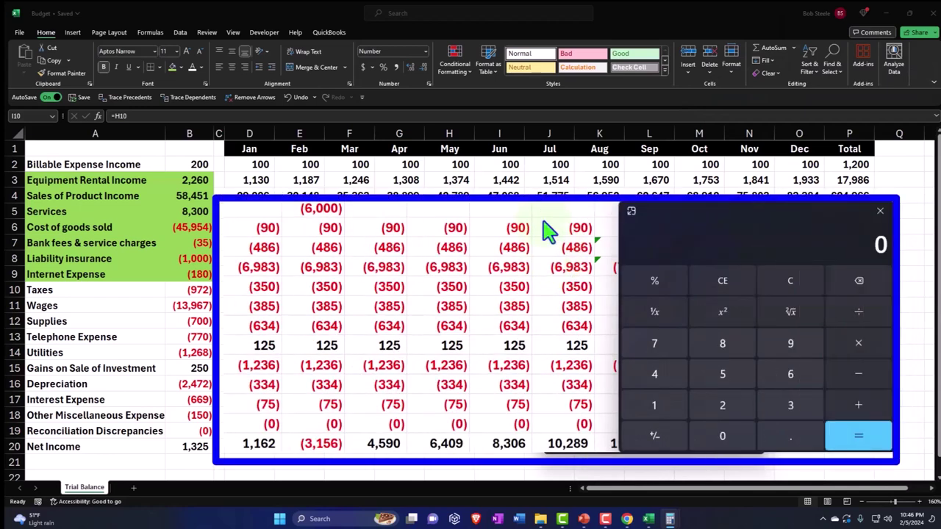
text(486/6983)
key(Return)
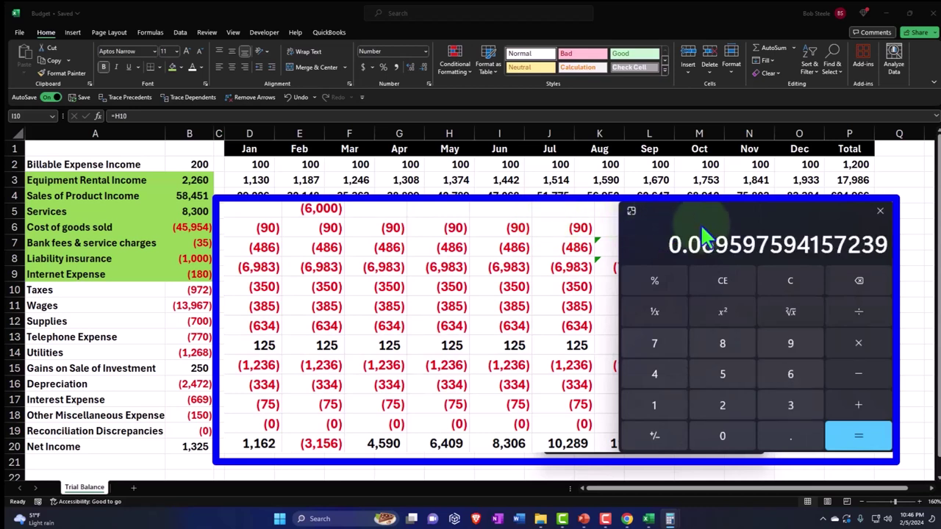
drag(726, 216, 771, 215)
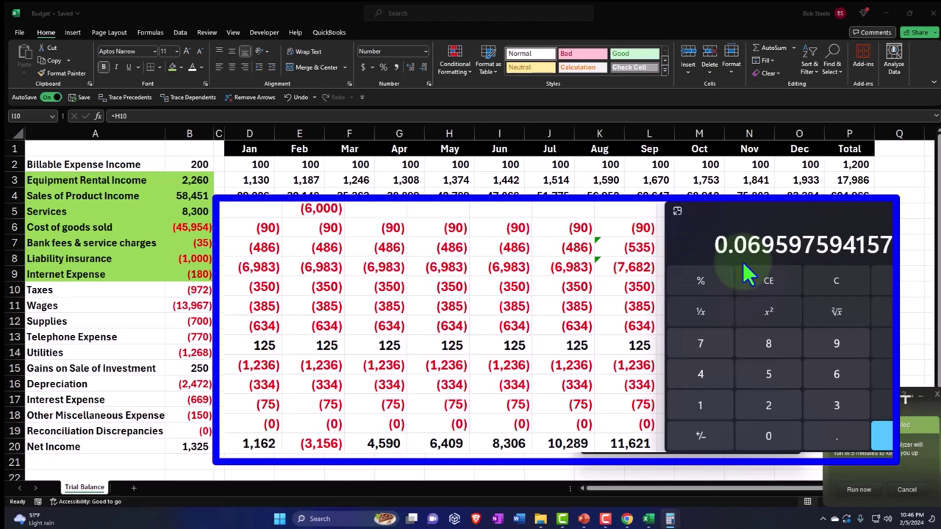
click(563, 246)
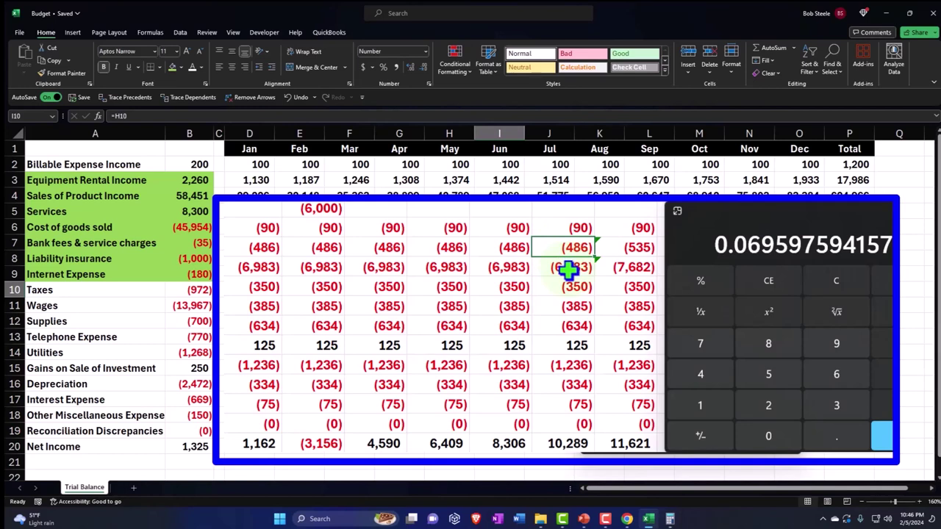
click(817, 288)
click(816, 286)
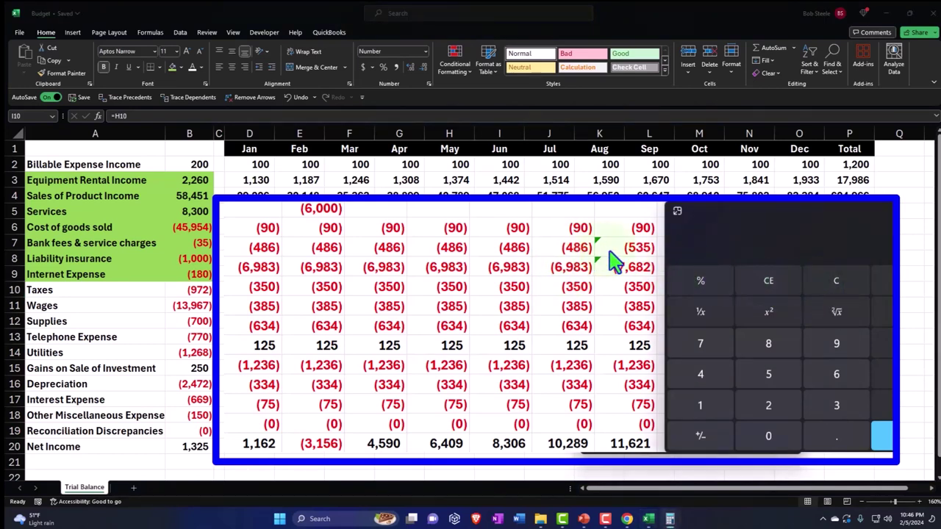
text(53682)
key(Return)
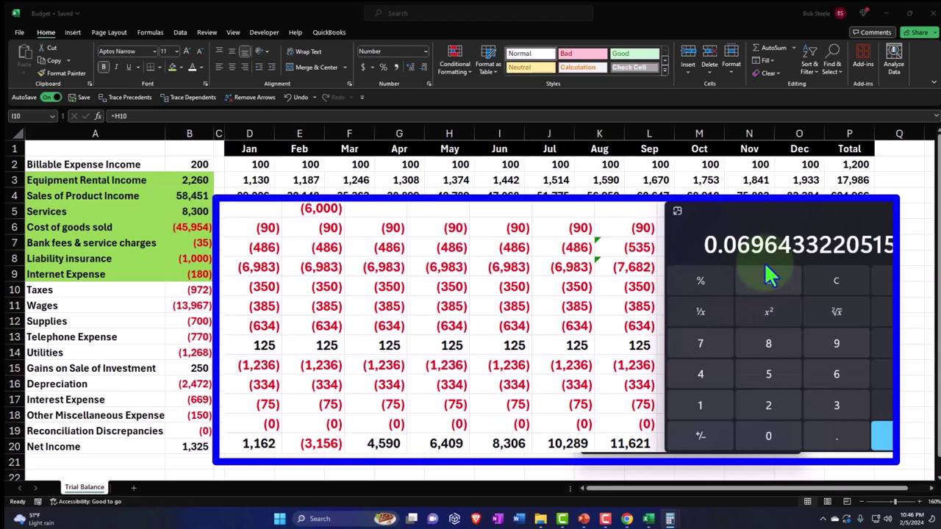
key(alt+F4)
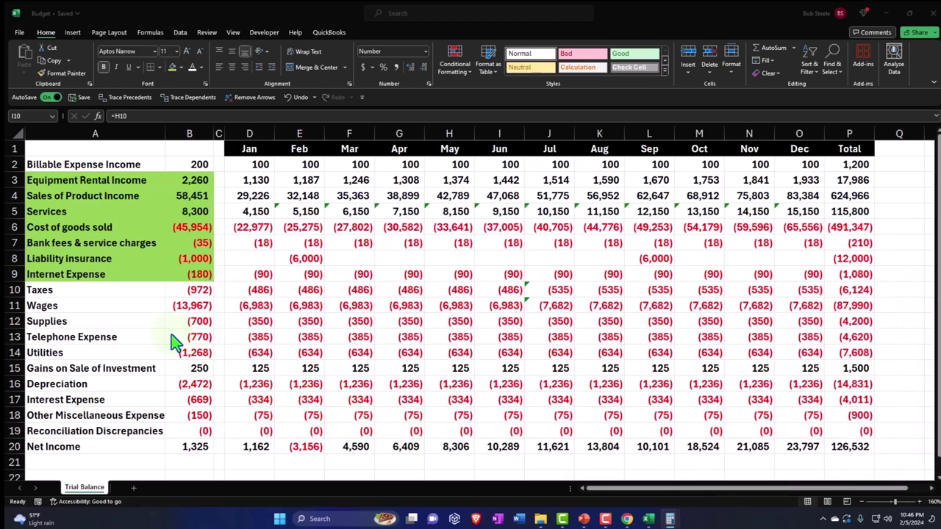
- Fill A10:B11, the Taxes and Wages labels and balances, green
drag(92, 293, 185, 320)
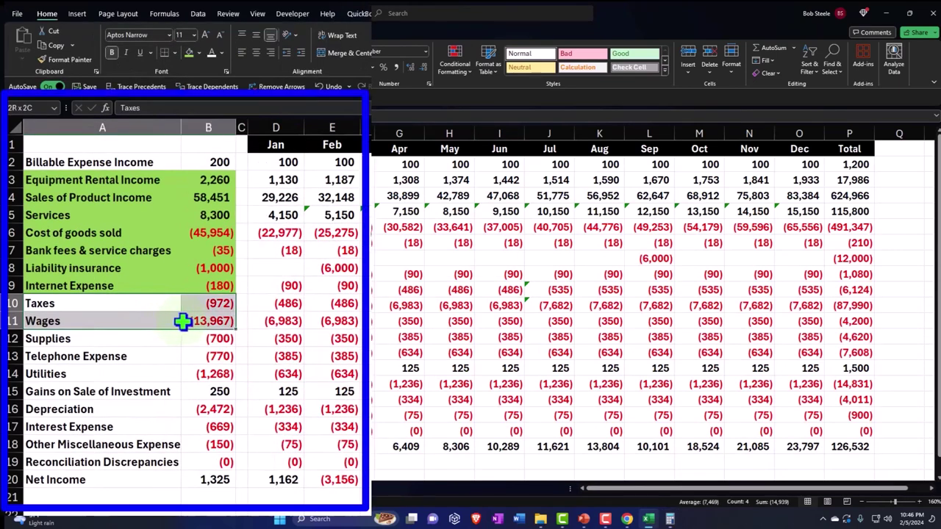
click(187, 55)
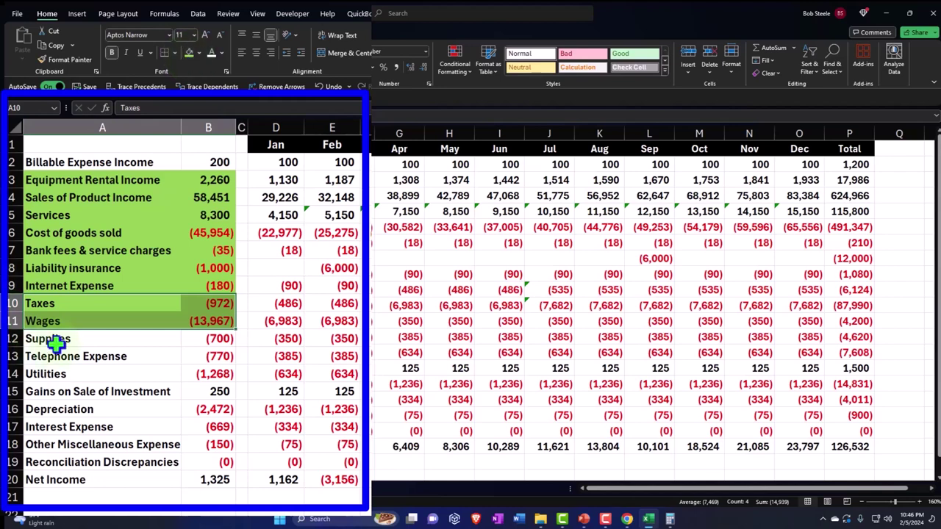
click(64, 308)
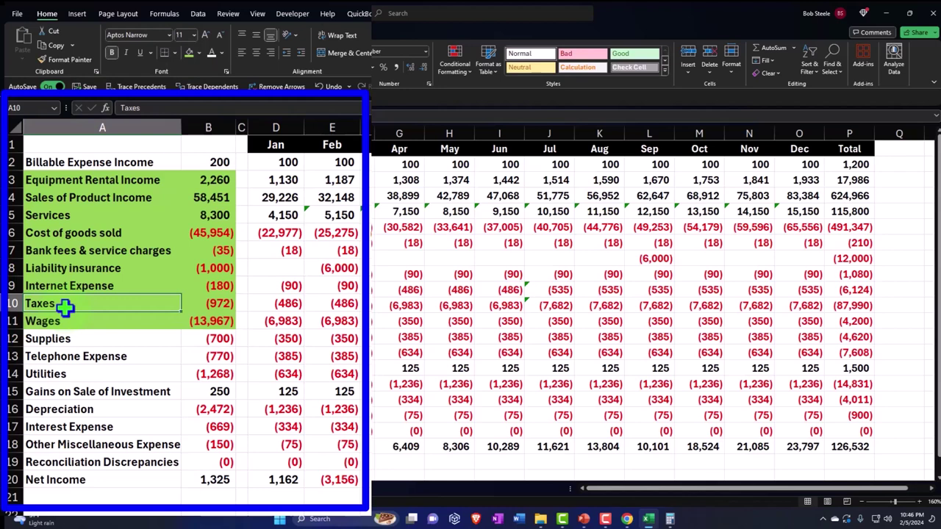
click(66, 340)
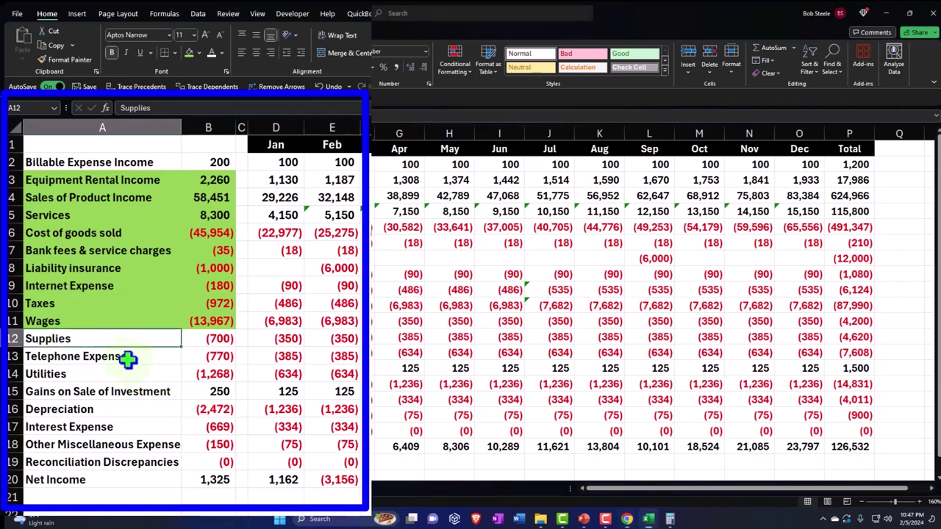
- Fill the Supplies, Telephone Expense and Utilities rows in A12:B14 green, one row at a time
drag(78, 336, 202, 337)
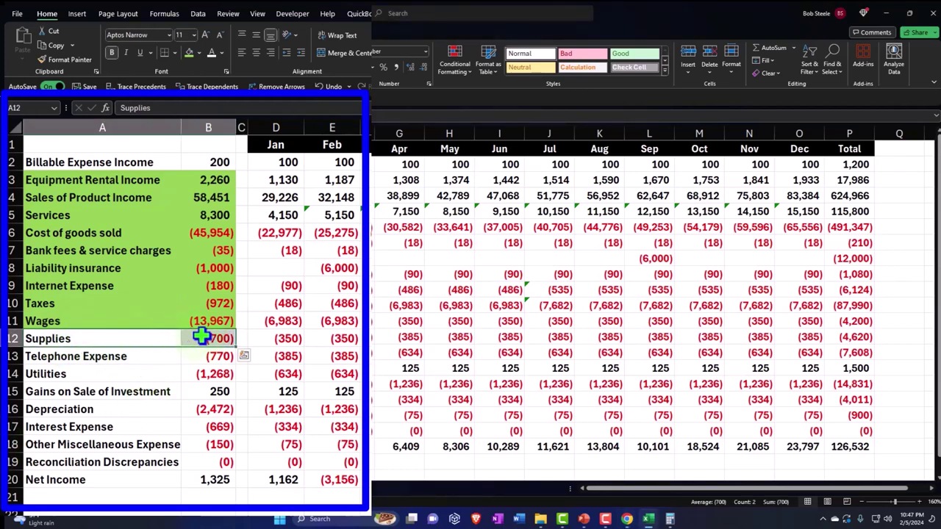
click(190, 52)
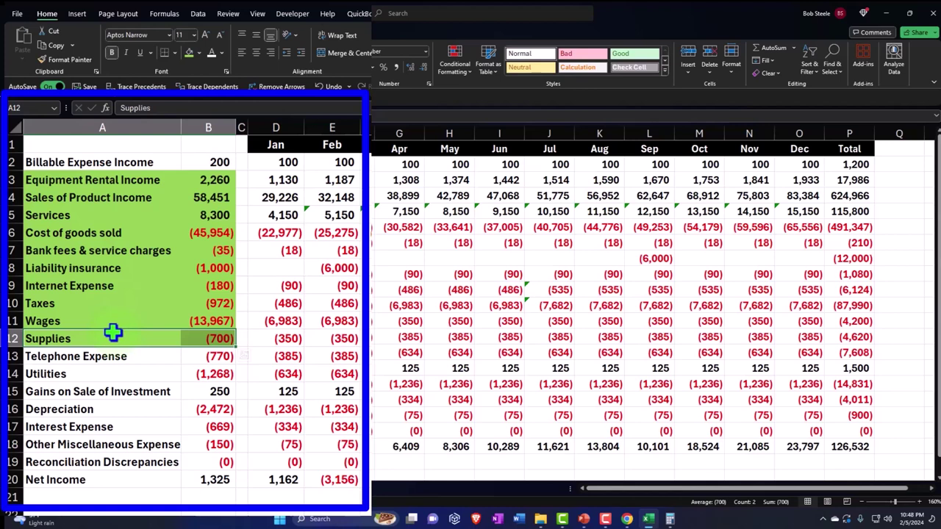
click(125, 356)
drag(126, 357, 197, 357)
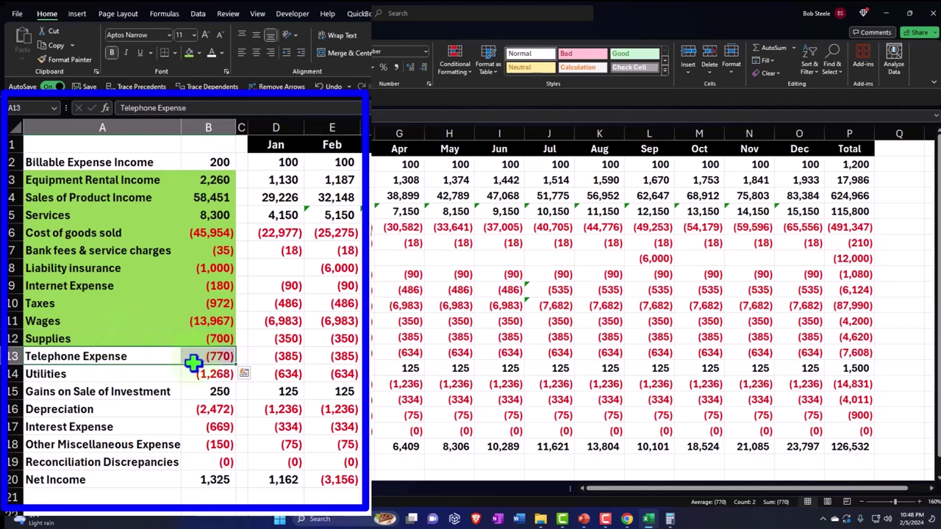
click(191, 55)
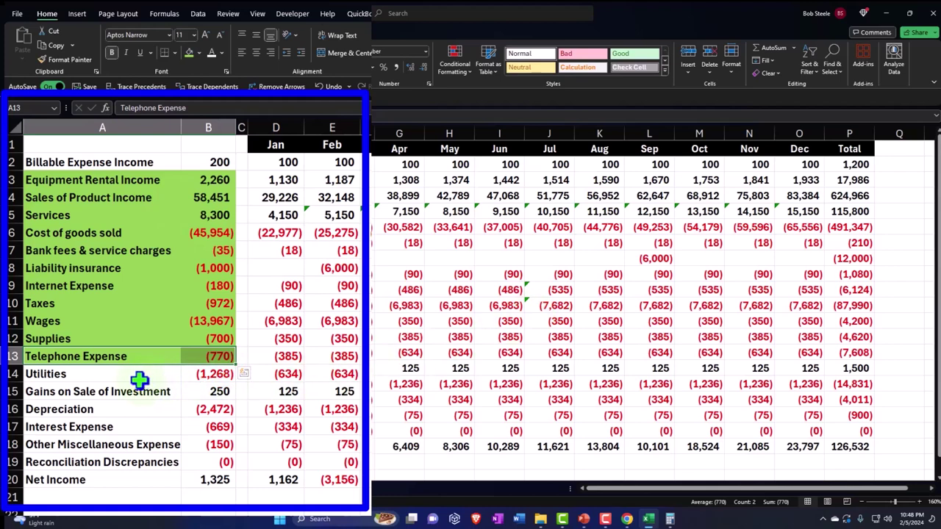
drag(130, 374, 193, 372)
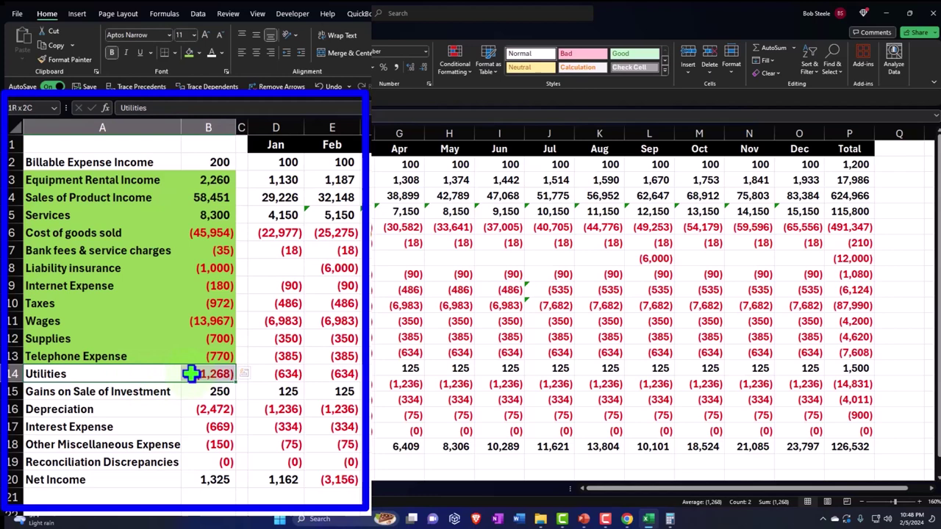
click(188, 55)
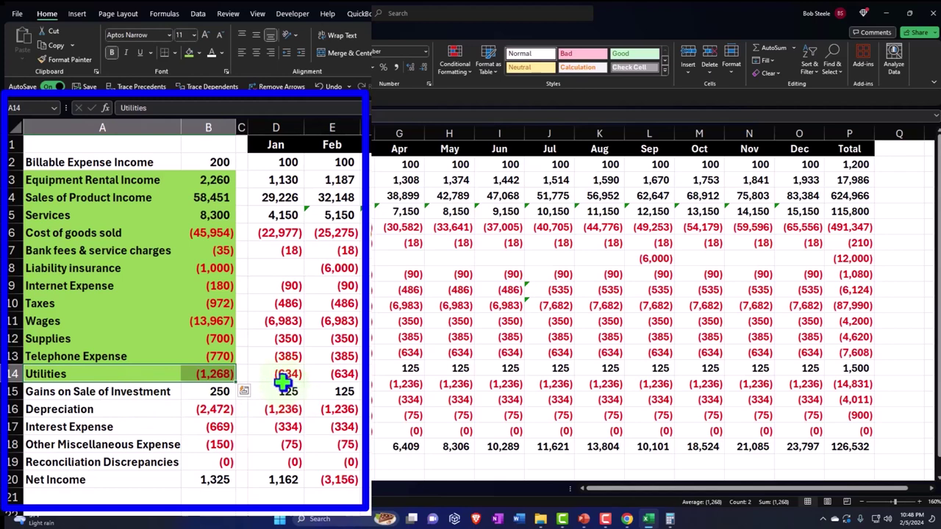
drag(284, 387, 787, 375)
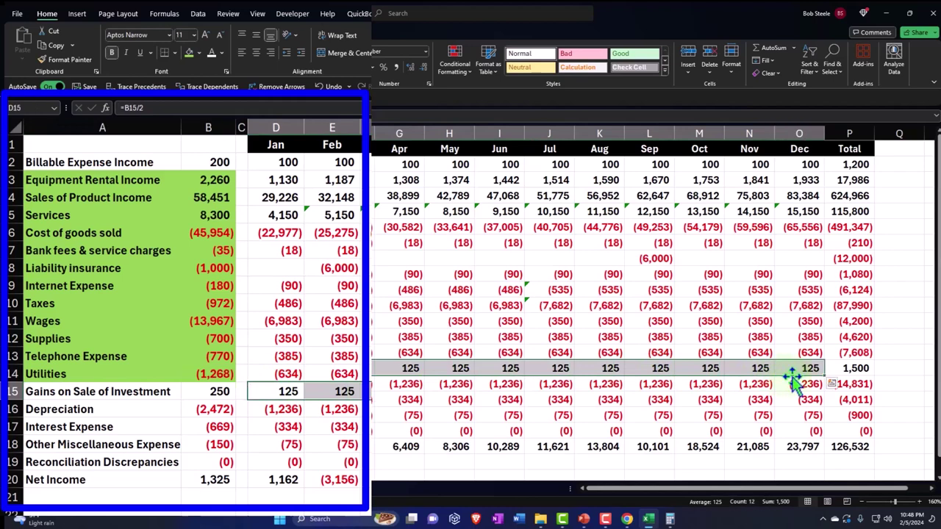
key(Delete)
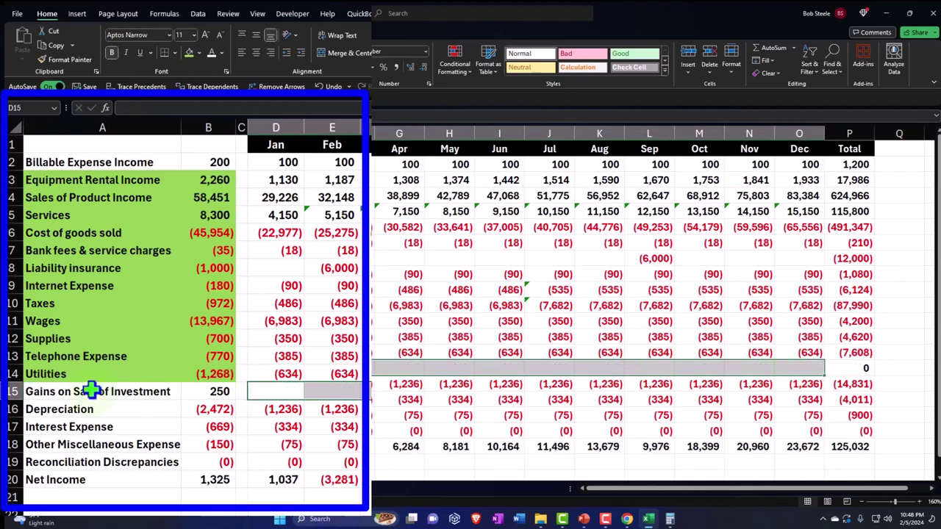
drag(93, 390, 208, 391)
click(189, 53)
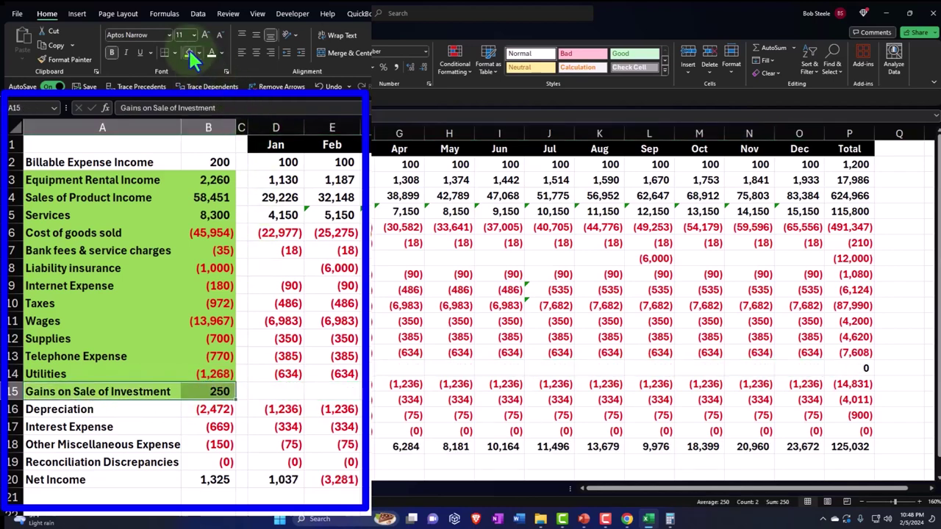
click(142, 409)
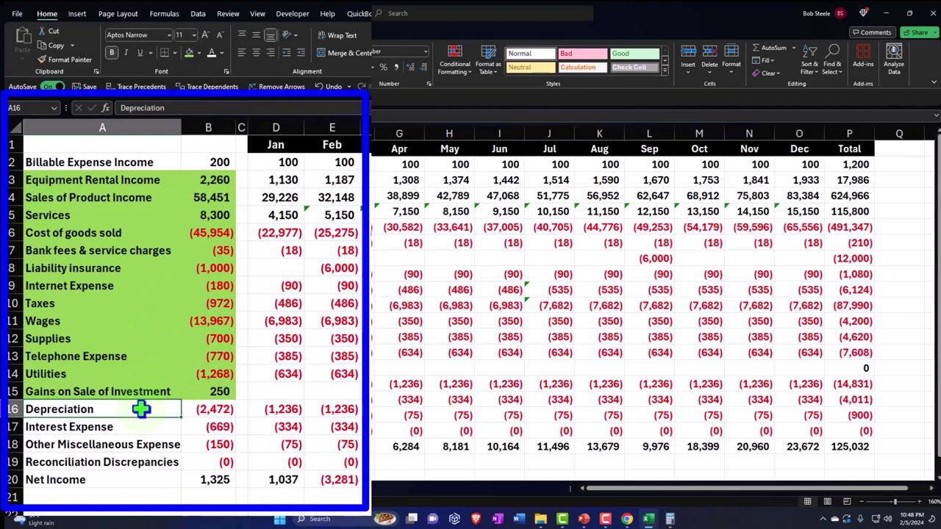
- Check the January depreciation formula, then fill A16:B16 green
click(272, 412)
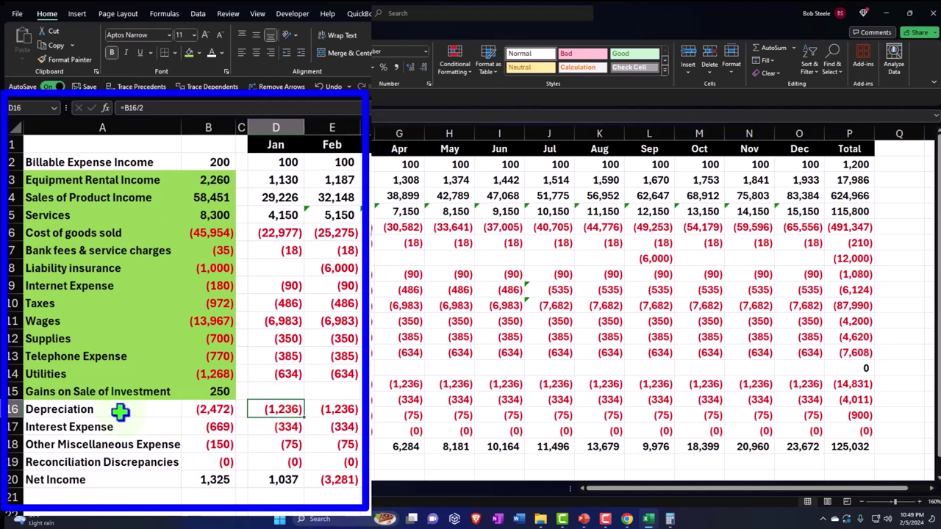
drag(122, 410, 194, 408)
click(188, 54)
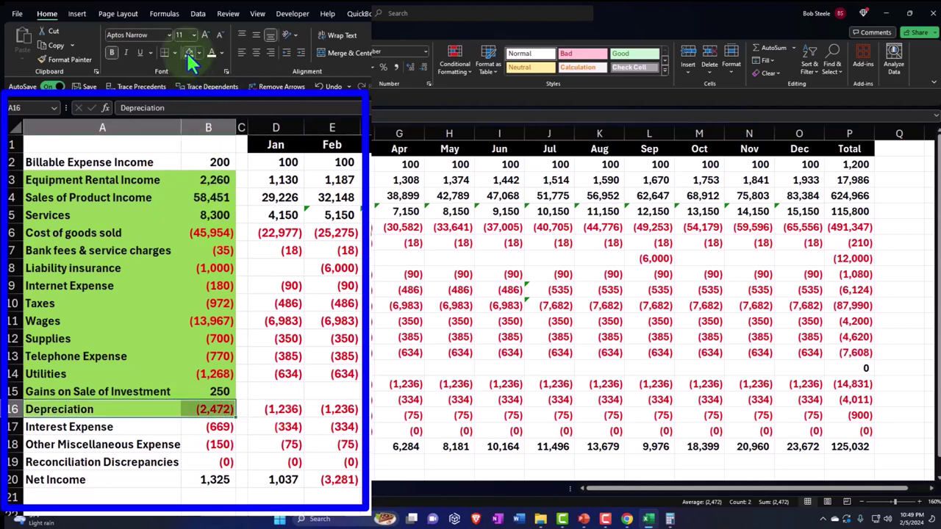
- Enter =D17*.95 in February's Interest Expense cell E17
click(157, 426)
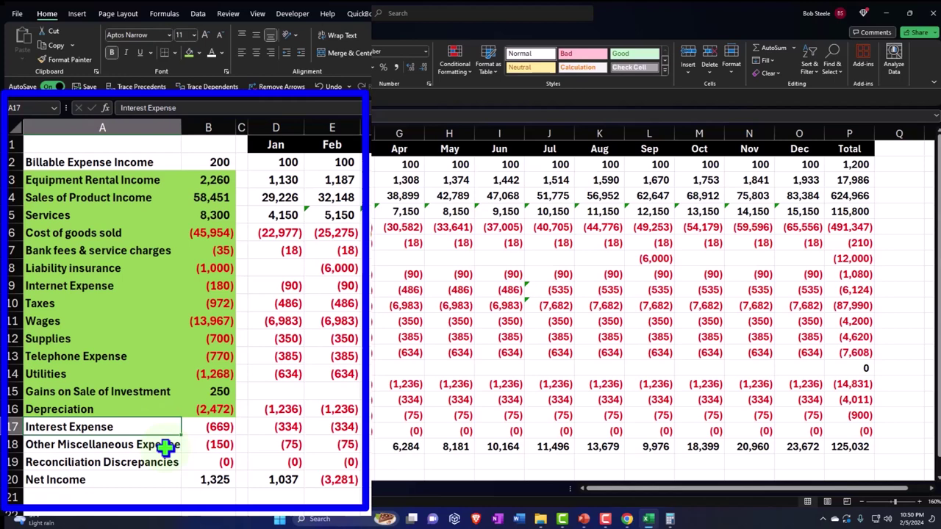
key(Right)
key(Right)
key(Right)
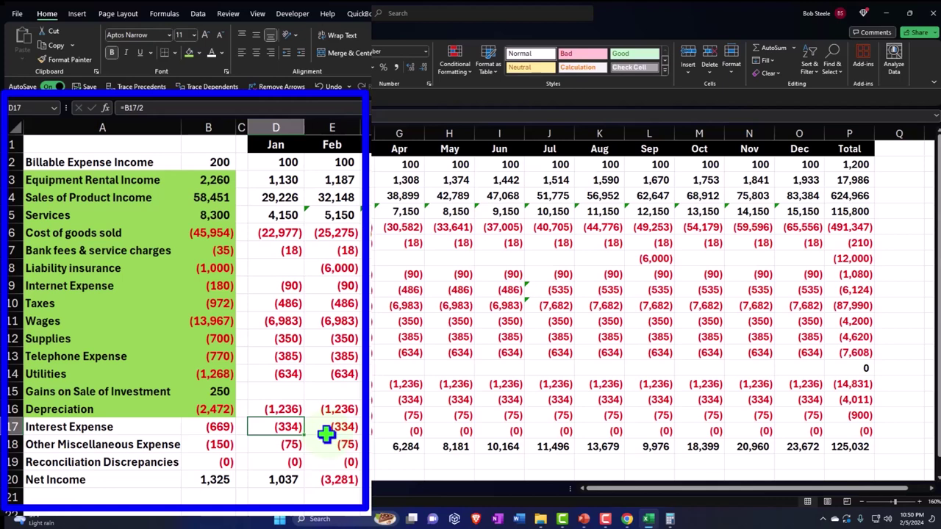
click(331, 430)
text(=)
key(Left)
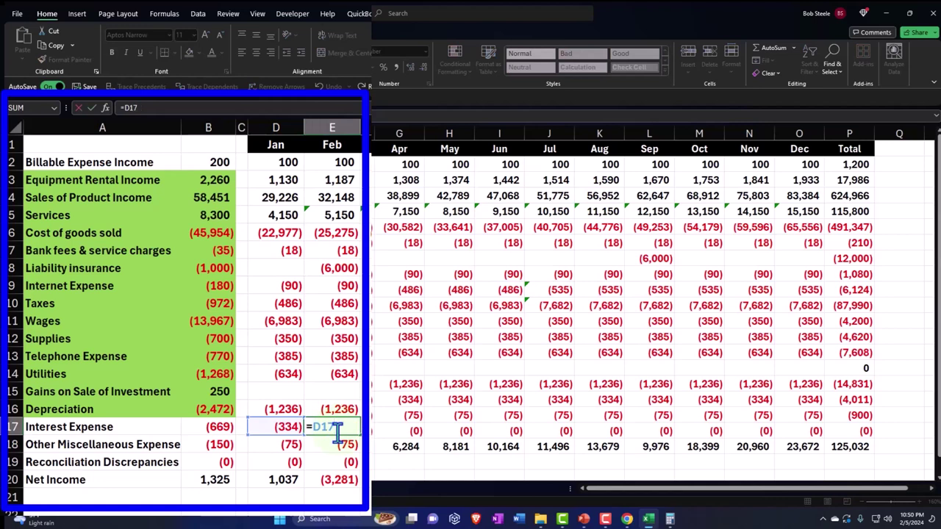
text(*.95)
- Commit the =D17*.95 formula and fill it across to December in O17
key(Return)
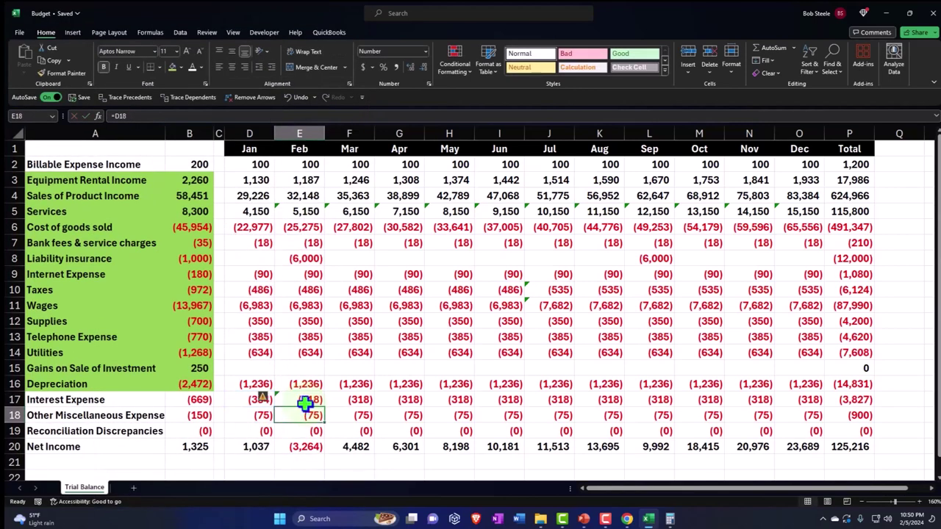
click(305, 403)
drag(323, 407, 807, 402)
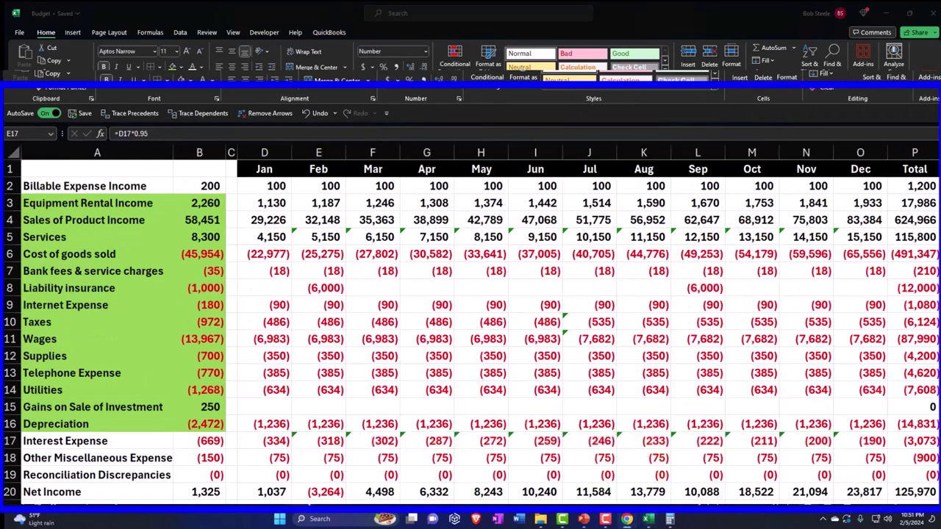
- Fill A17:B19 green, dismiss the antivirus popup, and review the interest formula
drag(103, 440, 195, 470)
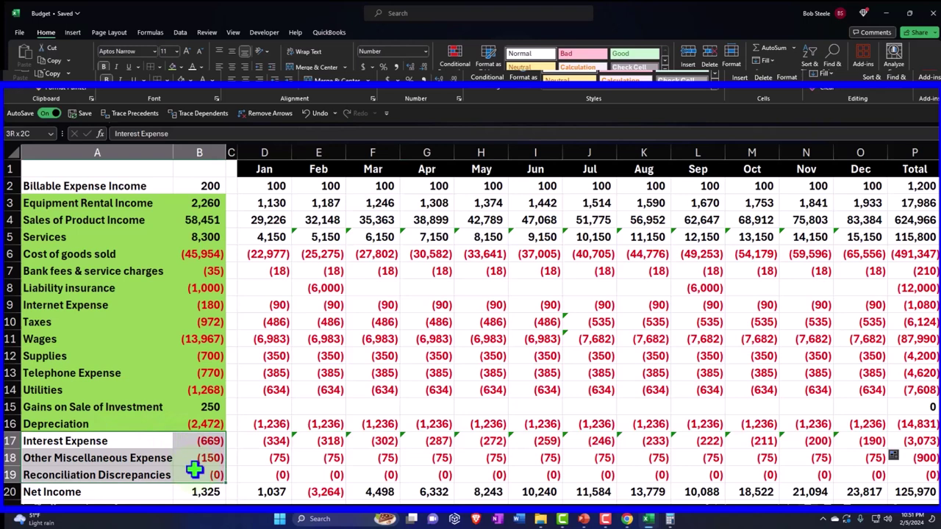
click(173, 79)
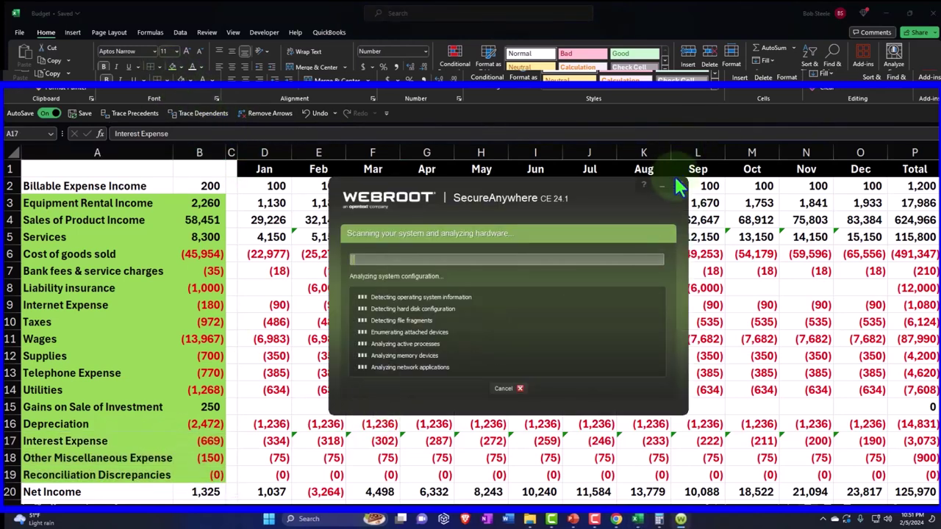
click(680, 185)
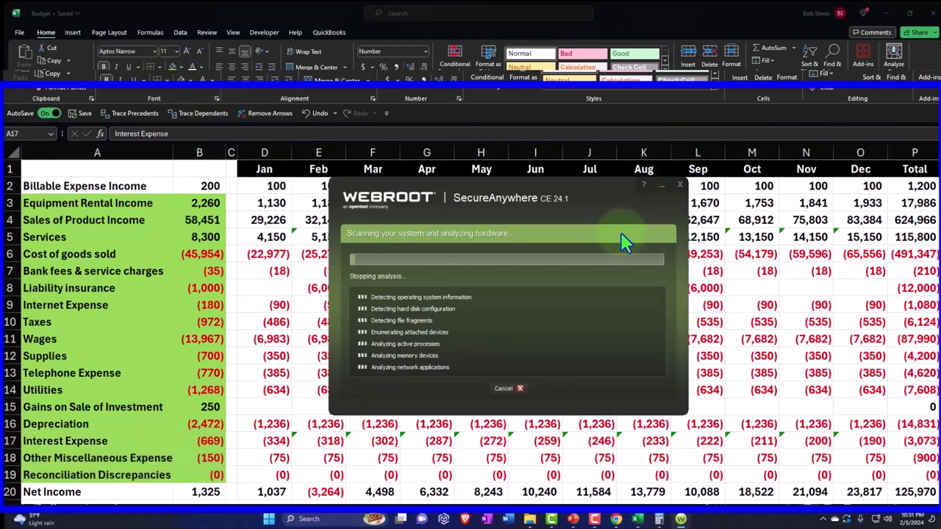
click(660, 189)
click(326, 441)
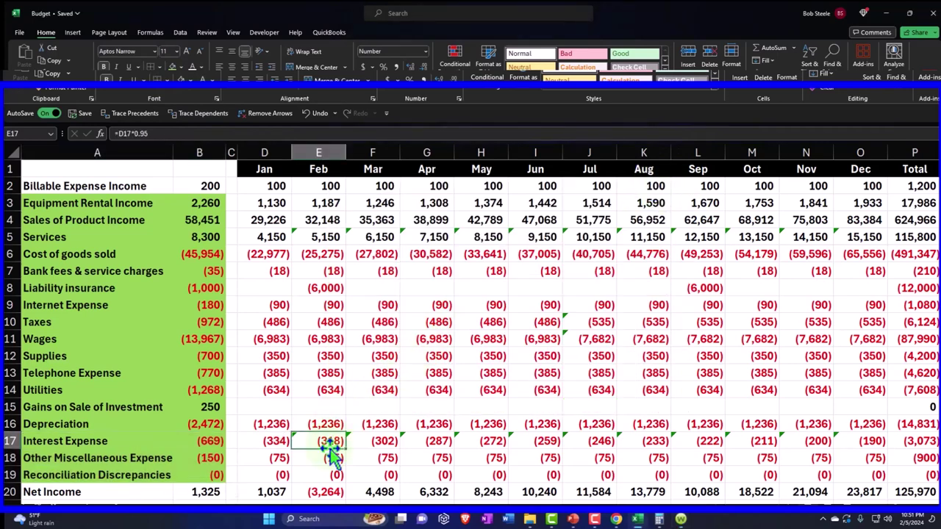
scroll(330, 455, down, 1)
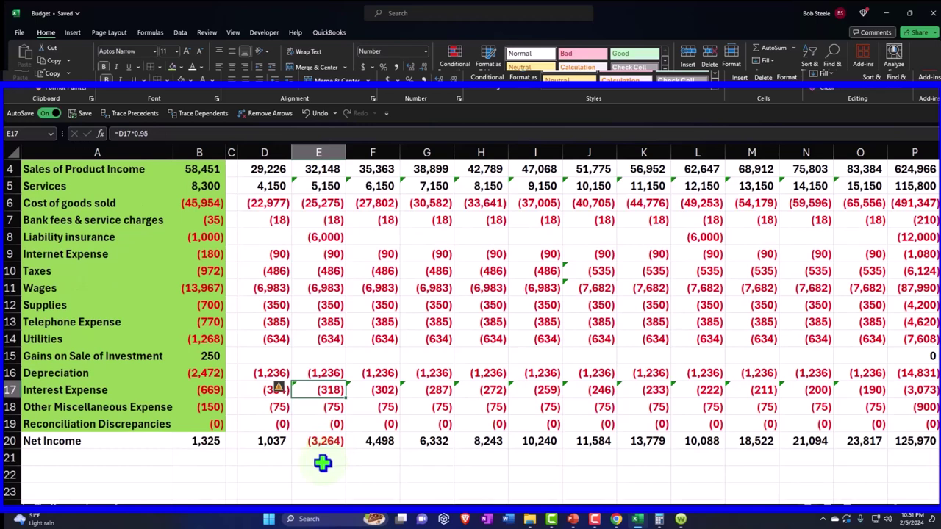
scroll(316, 466, up, 1)
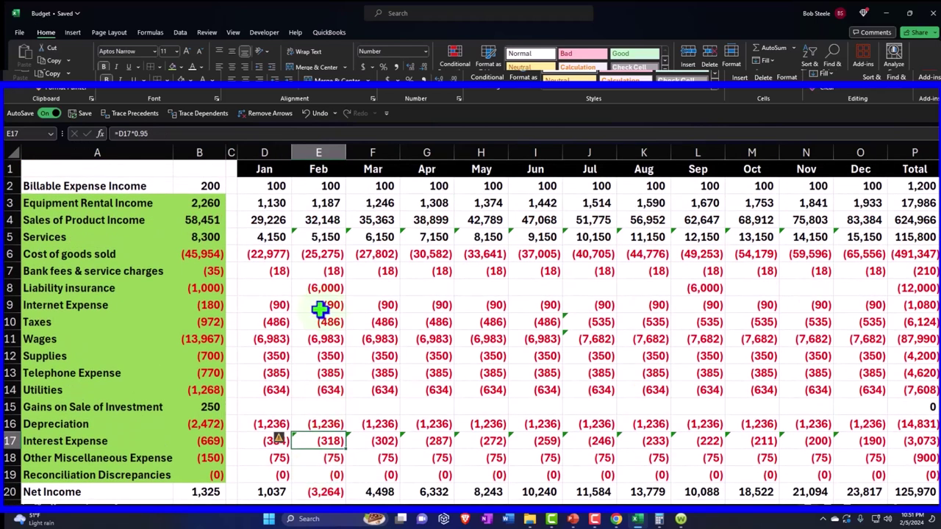
- Apply All Borders to the monthly figures D2:P20 and the labels A2:B20
drag(275, 186, 859, 446)
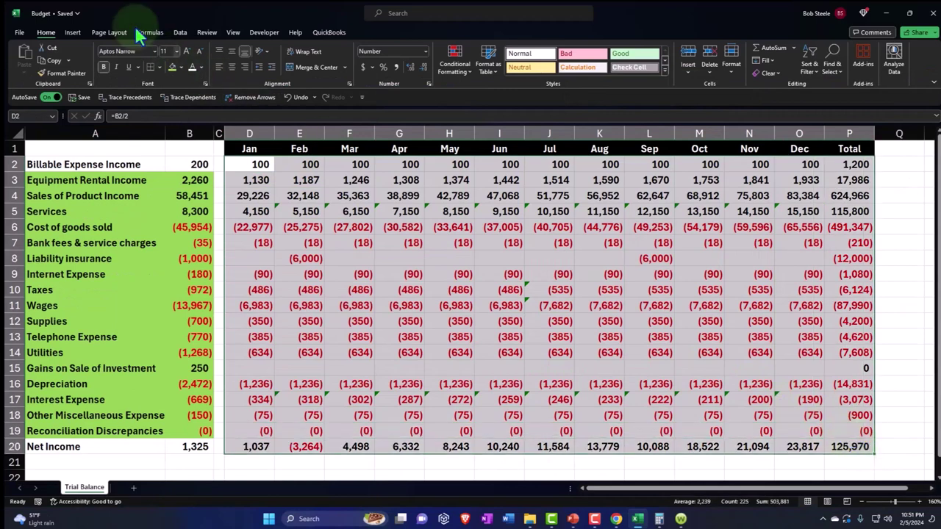
click(160, 67)
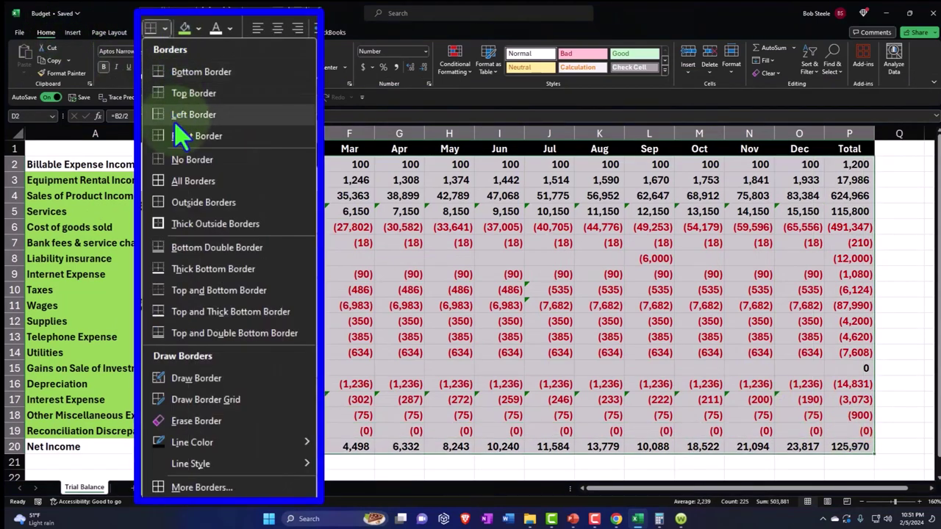
click(184, 181)
drag(88, 162, 186, 446)
click(152, 67)
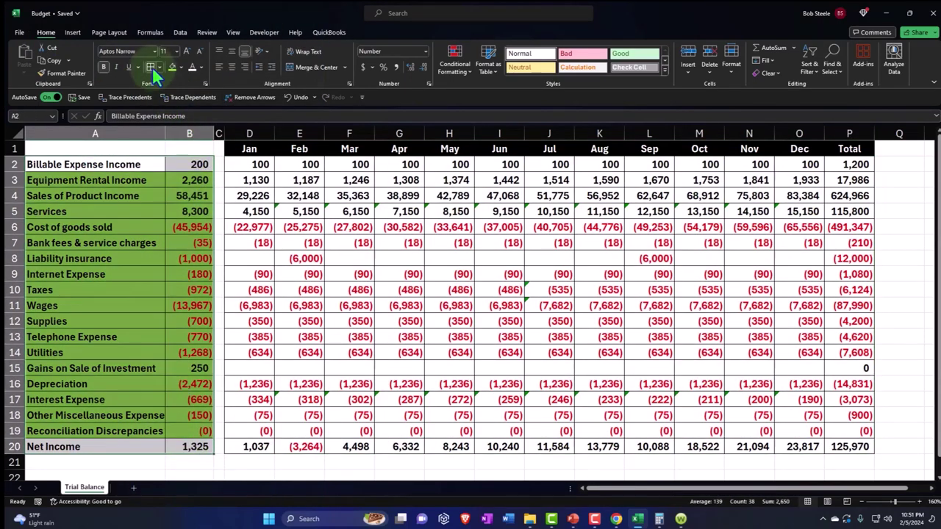
- Remove the labels' green fill and underline the Reconciliation Discrepancies figures D19:P19
click(181, 67)
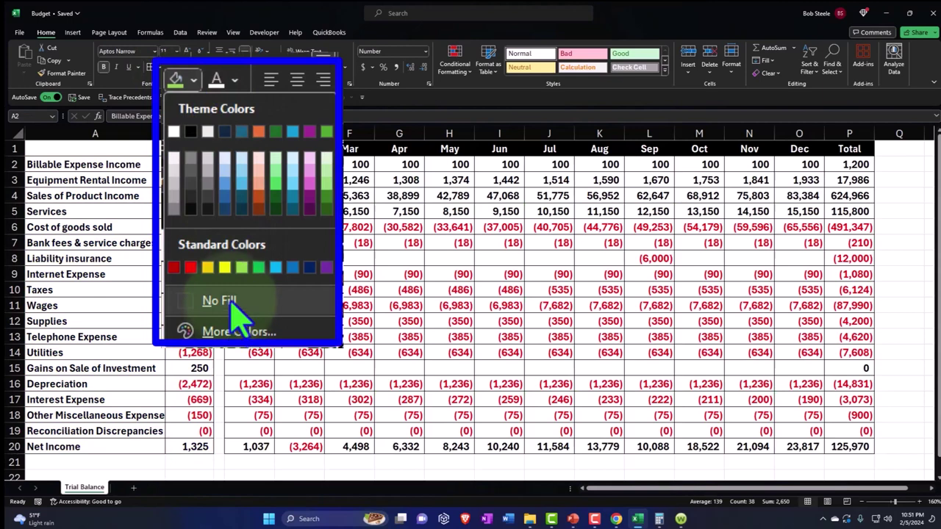
click(200, 178)
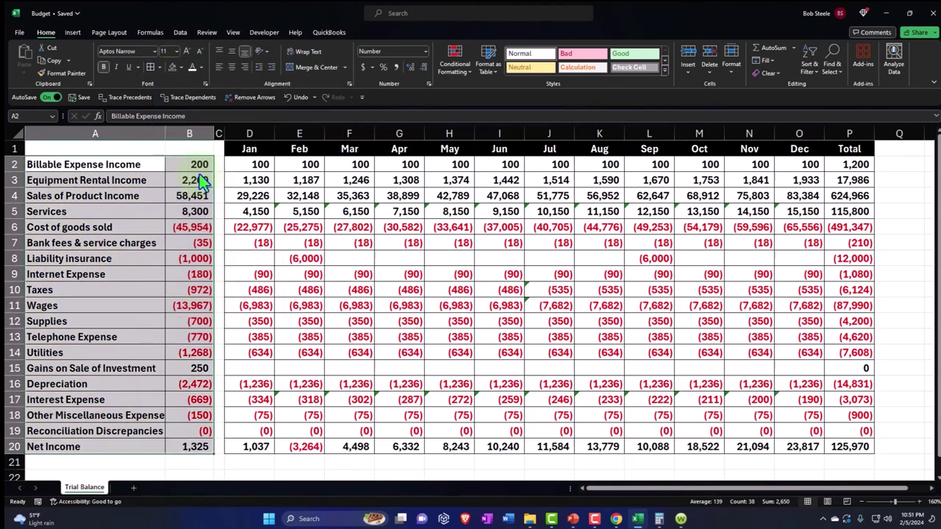
click(203, 432)
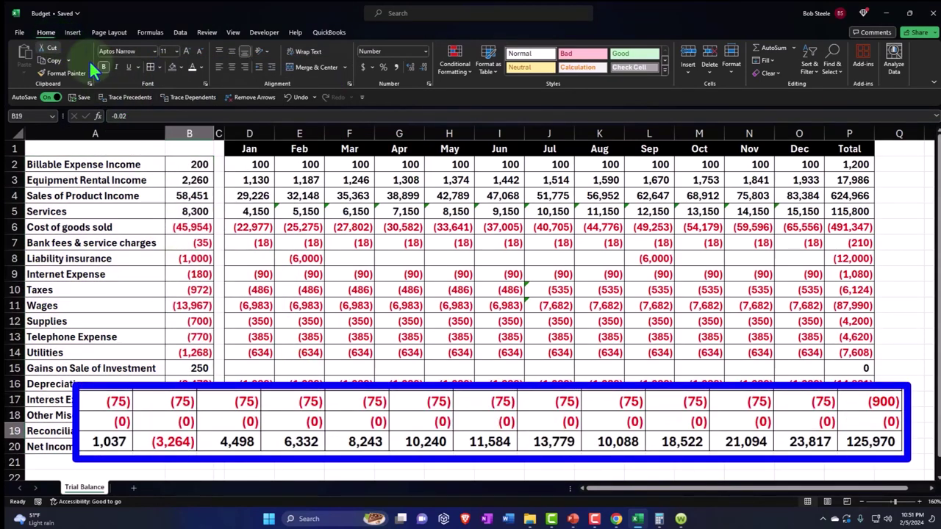
drag(248, 433, 849, 431)
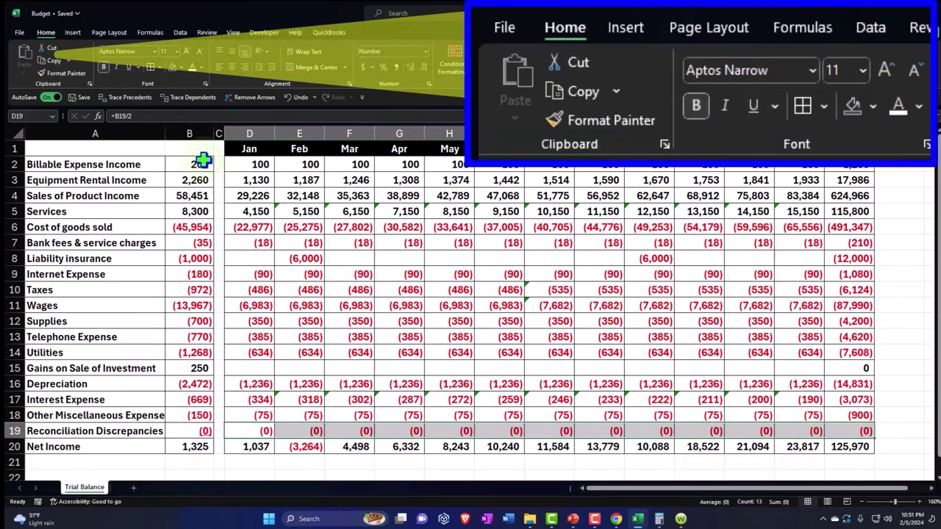
click(126, 64)
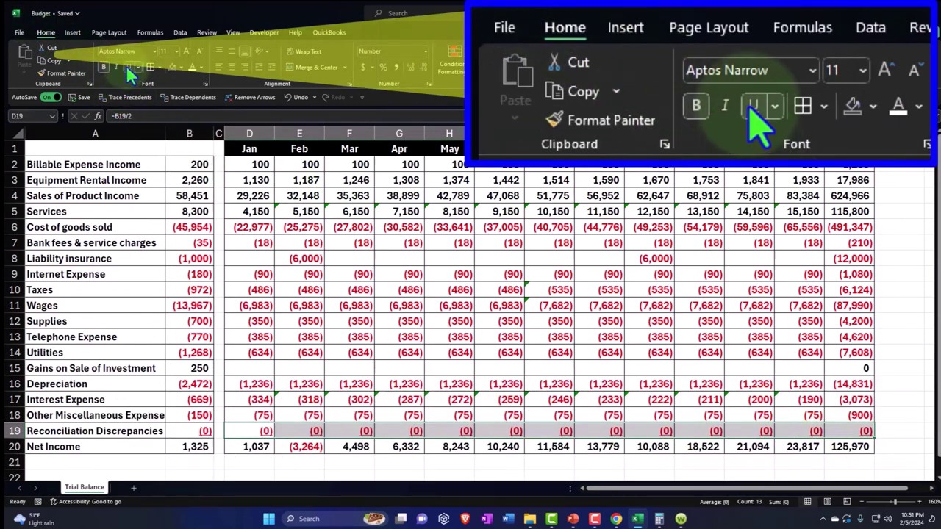
click(595, 256)
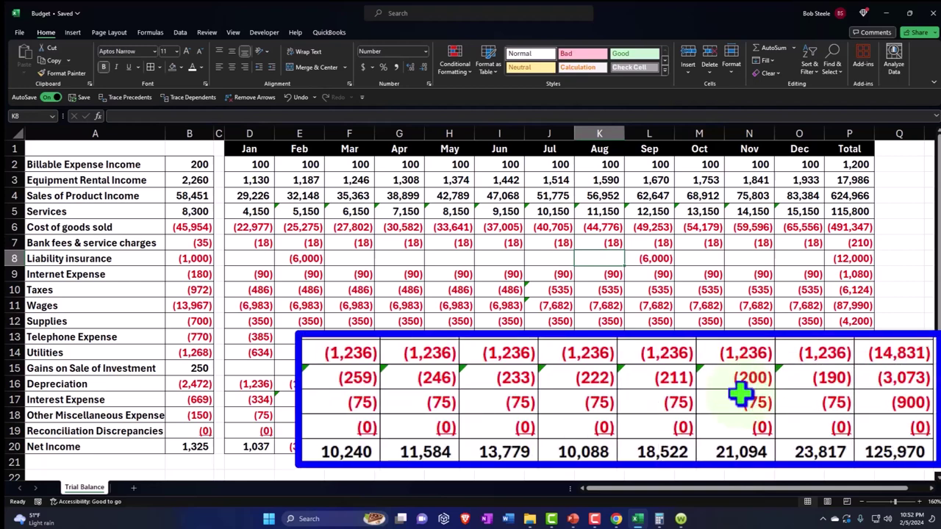
click(892, 448)
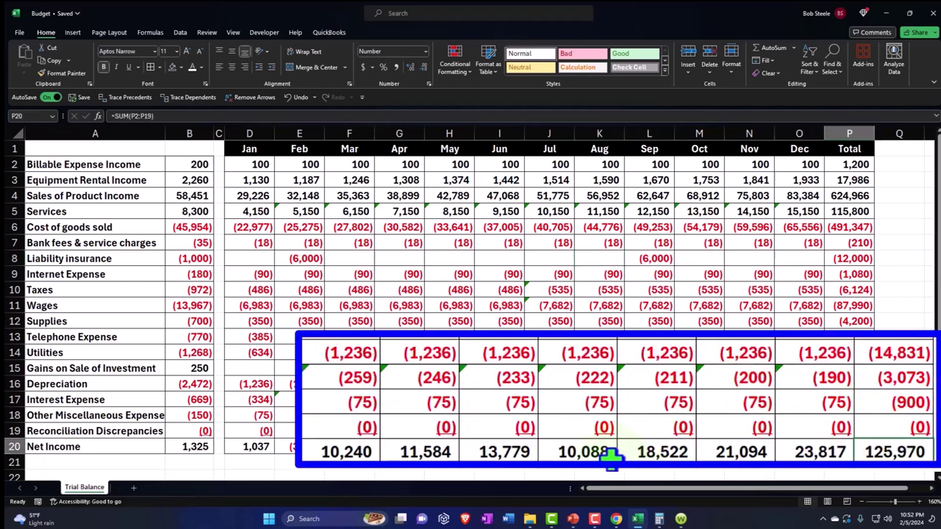